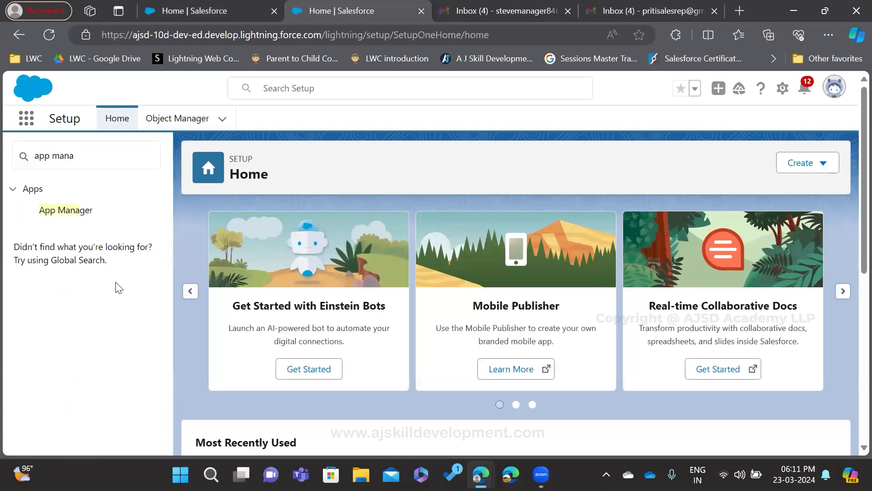
- Start a new Lightning app named "QWERTY APPROVAL PROCESS" from the App Manager, with the developer name derived from it
left_click(76, 215)
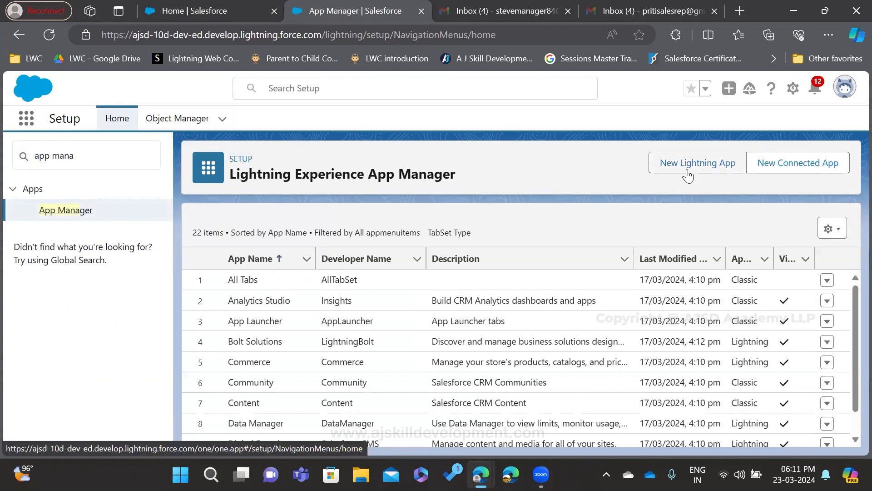
left_click(687, 170)
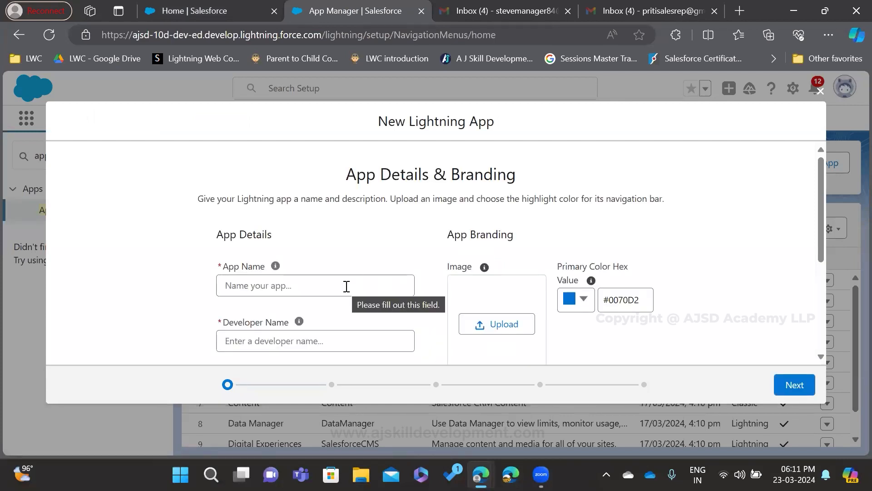
left_click(347, 287)
type("QWERTY APPROVAL PROCESS")
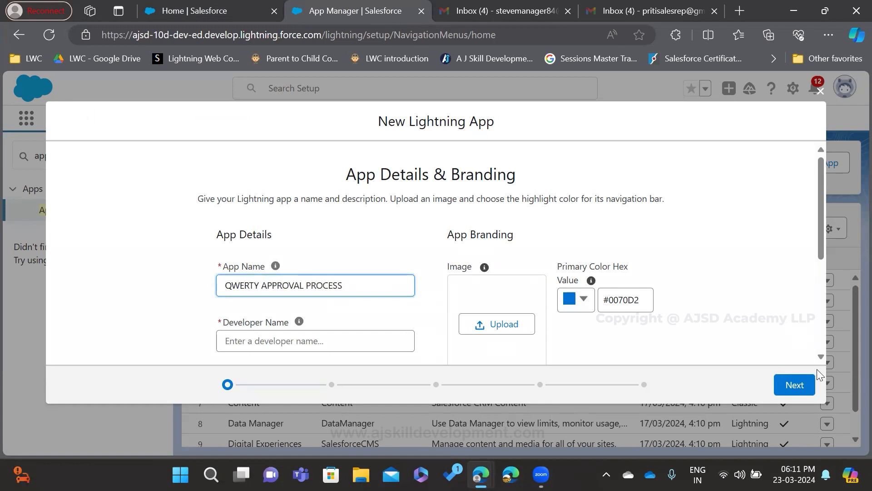
left_click(366, 343)
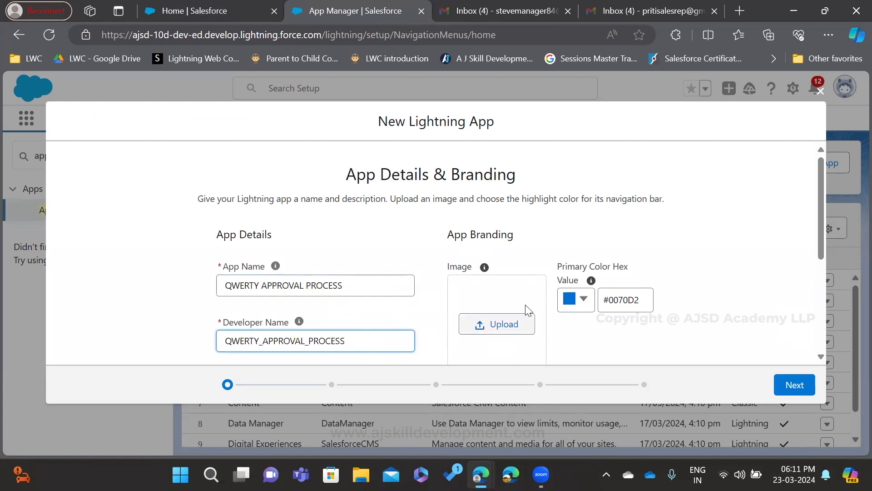
- Accept the default branding, app options and utility items, and advance the new app wizard to its navigation items
scroll(572, 304, "down", 2)
left_click(796, 384)
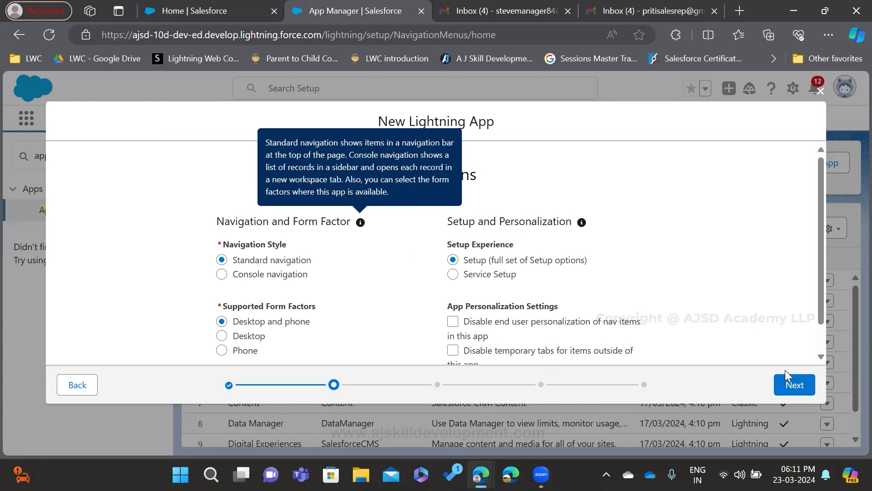
left_click(789, 386)
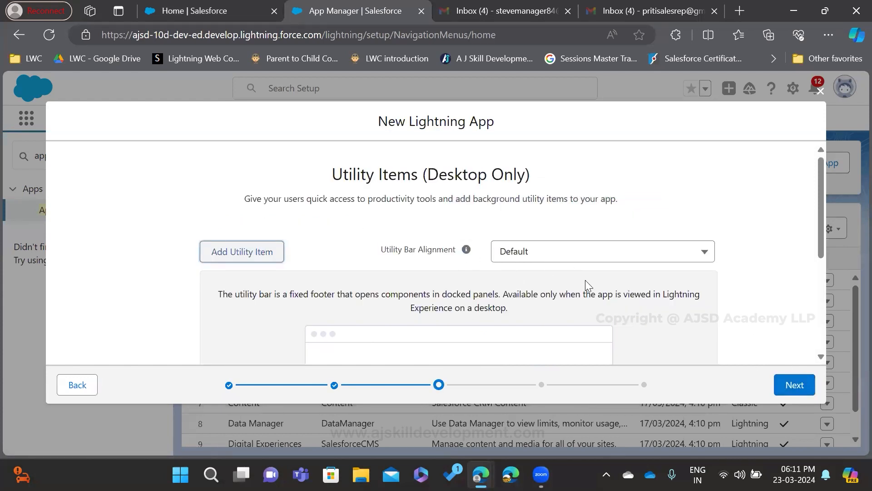
left_click(795, 384)
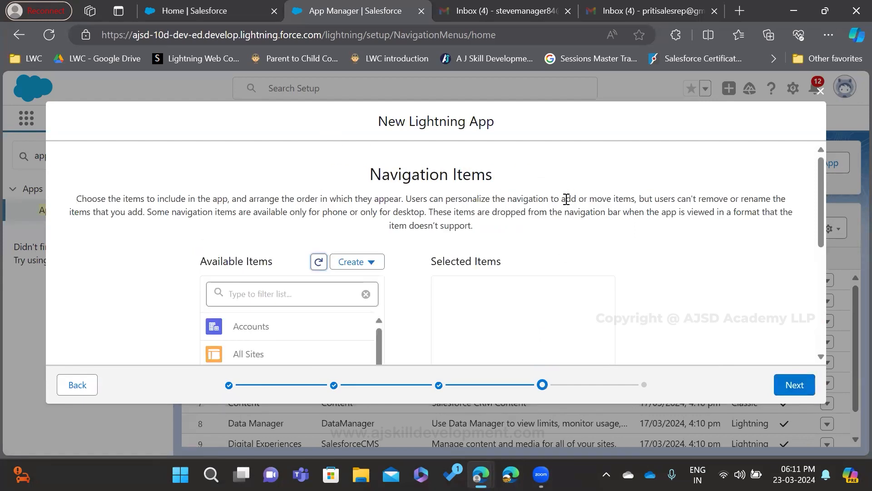
- Filter the available navigation items by "opp" and add Opportunities to the app
left_click(335, 290)
type("opp")
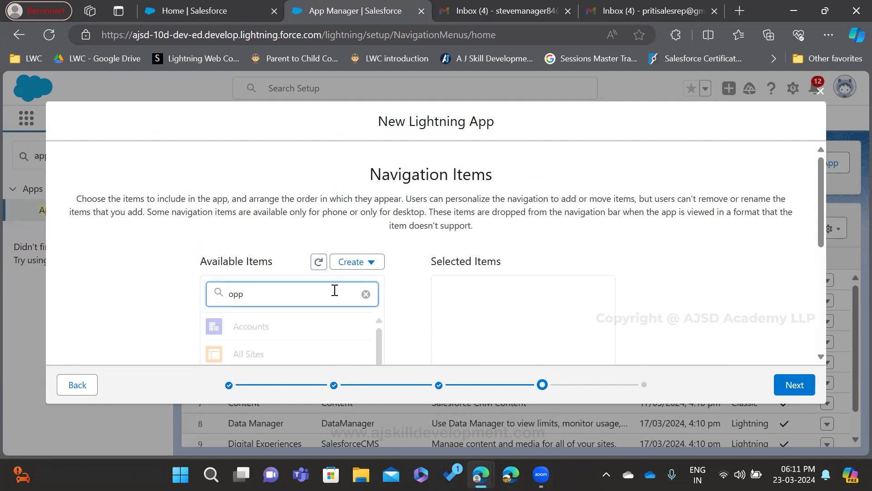
left_click(316, 335)
scroll(401, 286, "down", 3)
left_click(399, 250)
- Filter the available navigation items by "account" and add Accounts to the selected items
scroll(338, 254, "up", 3)
left_click(302, 291)
key("BackSpace")
key("BackSpace")
key("BackSpace")
type("accoun")
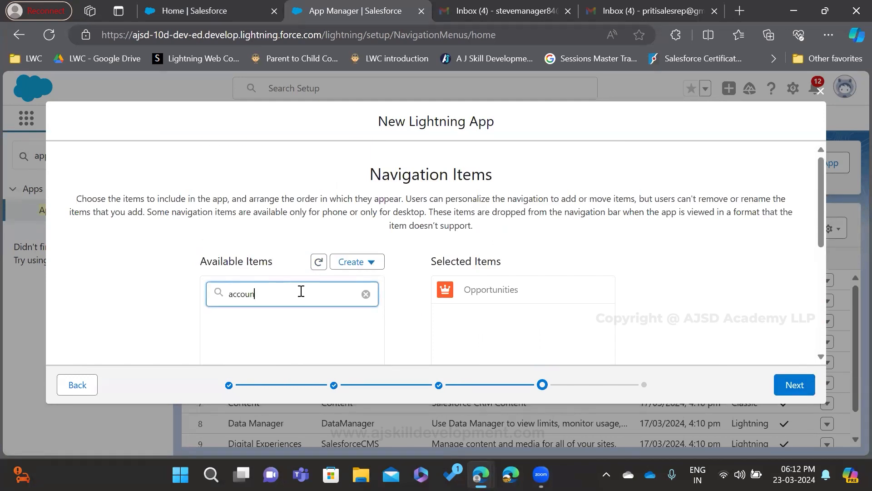
type("t")
left_click(291, 327)
scroll(409, 254, "down", 3)
left_click(409, 253)
- Filter the available navigation items by "contac" and add Contacts to the selected items
scroll(334, 240, "up", 3)
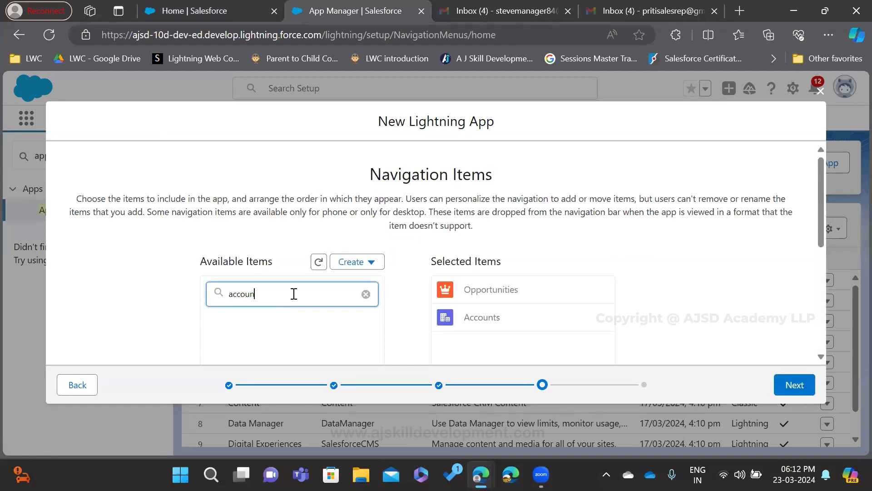
key("BackSpace")
key("BackSpace")
key("BackSpace")
type("contac")
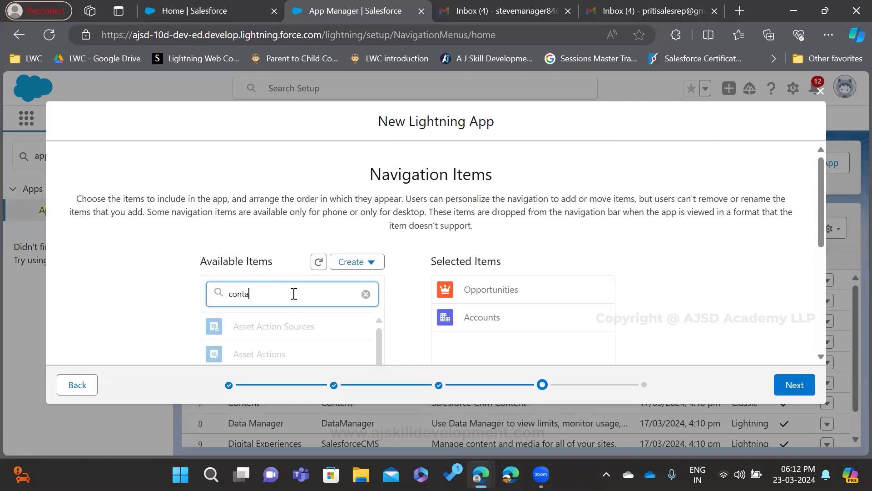
scroll(279, 327, "down", 3)
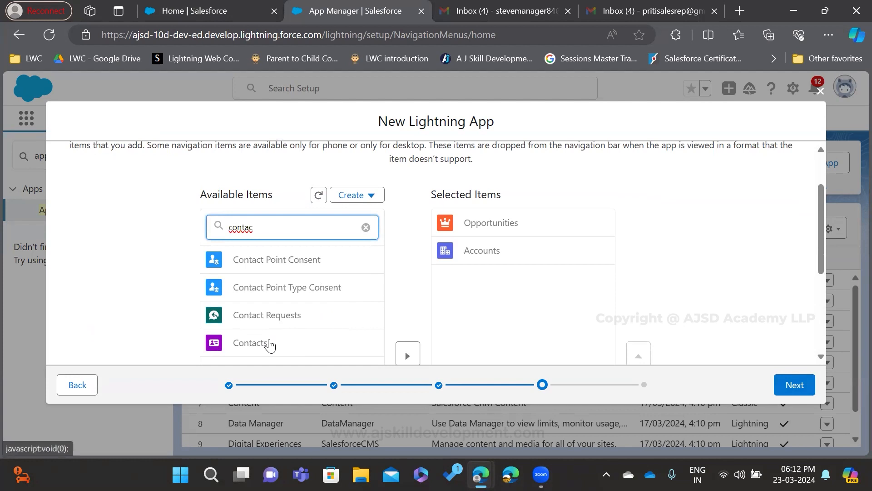
scroll(318, 295, "down", 2)
left_click(408, 251)
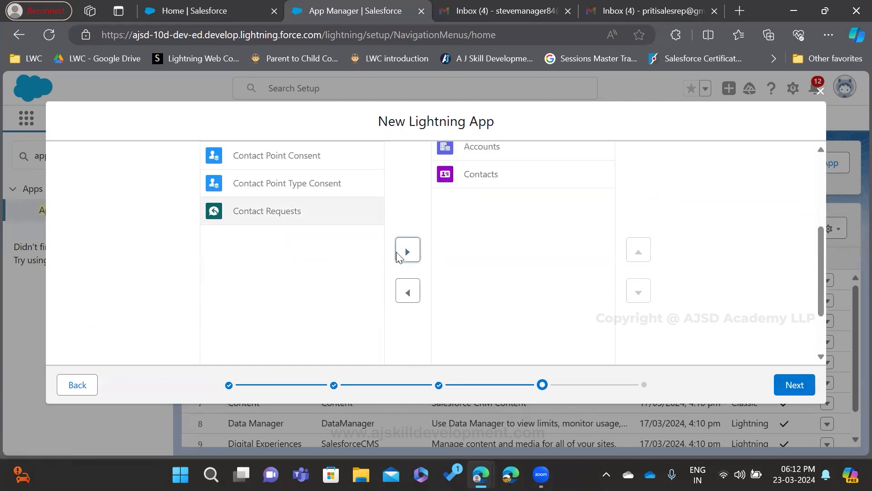
- Filter the available navigation items by "approval", add Approval Requests, and review the selected items
left_click_drag(825, 256, 826, 179)
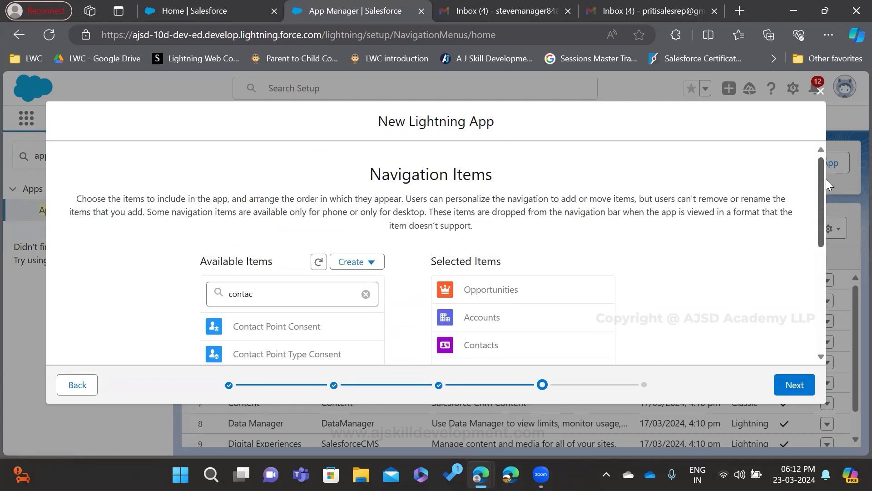
left_click(282, 300)
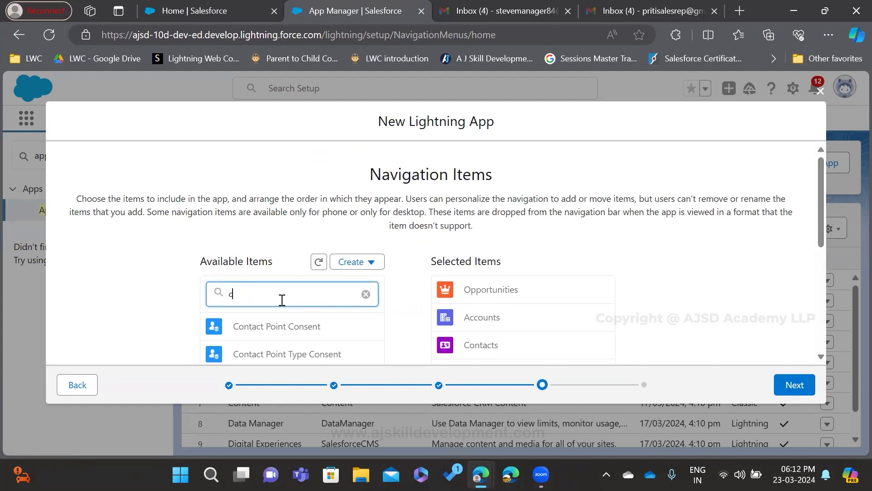
key("BackSpace")
type("approval")
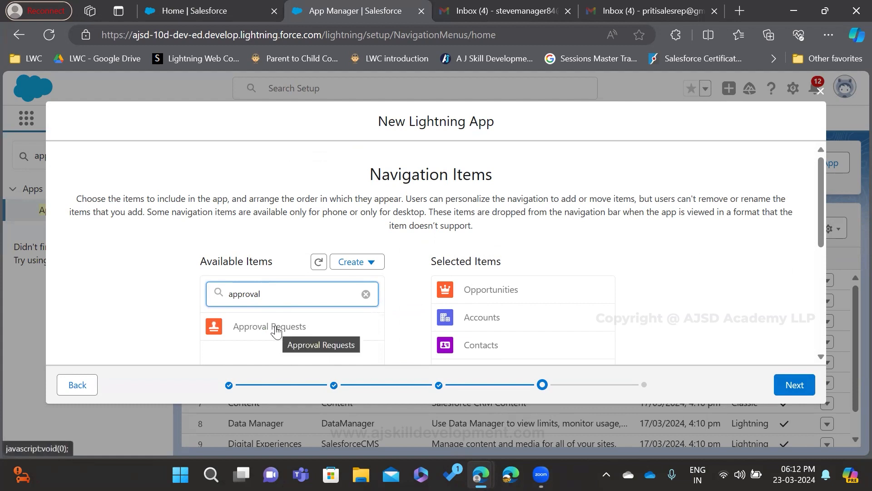
scroll(277, 331, "down", 4)
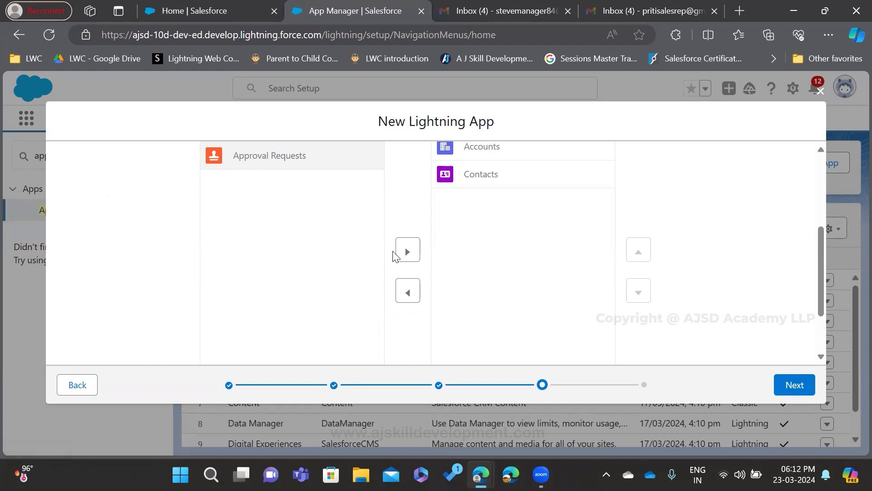
left_click(406, 254)
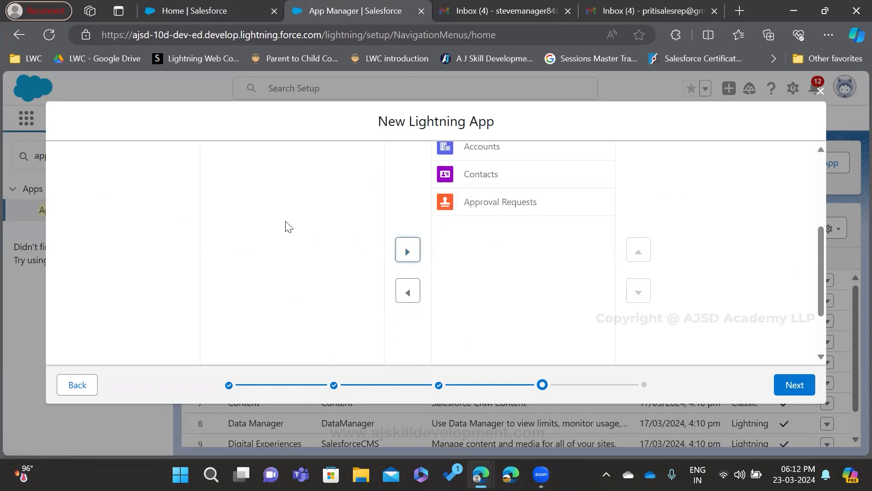
scroll(286, 226, "up", 2)
scroll(287, 223, "up", 2)
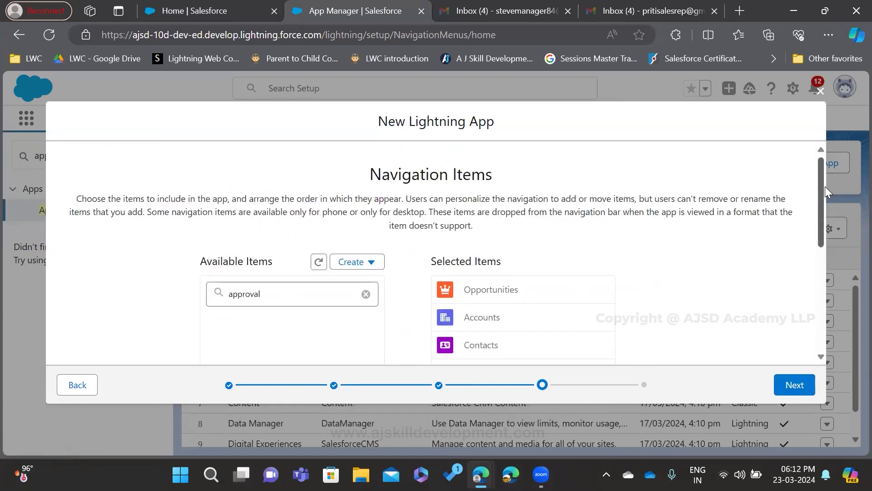
left_click_drag(822, 187, 822, 207)
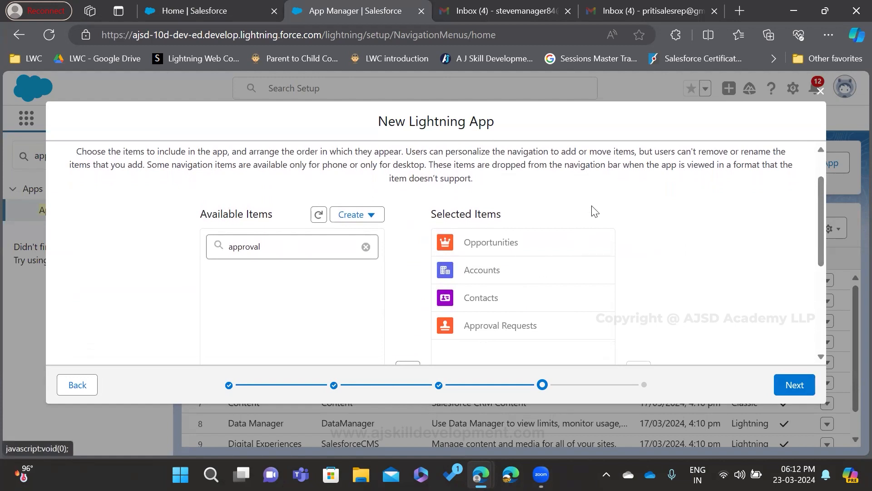
- Proceed to the user profiles, filter them by "syst" and give System Administrator access to the app
left_click(793, 385)
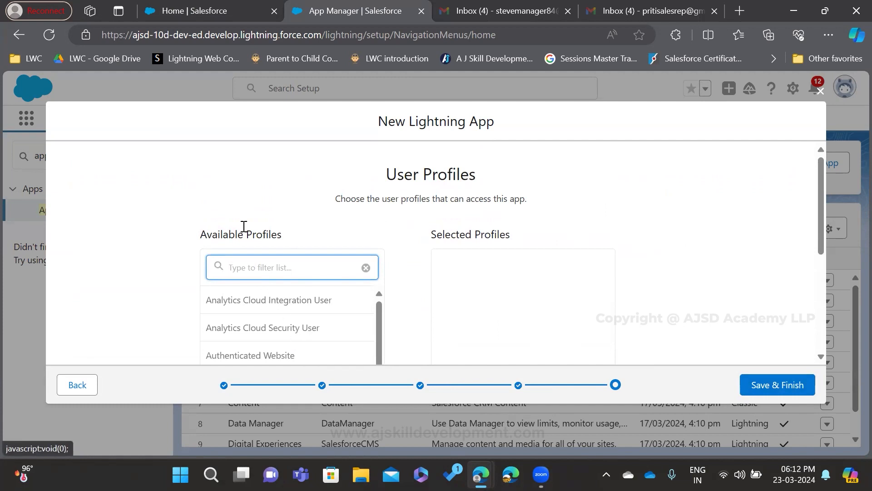
type("syst")
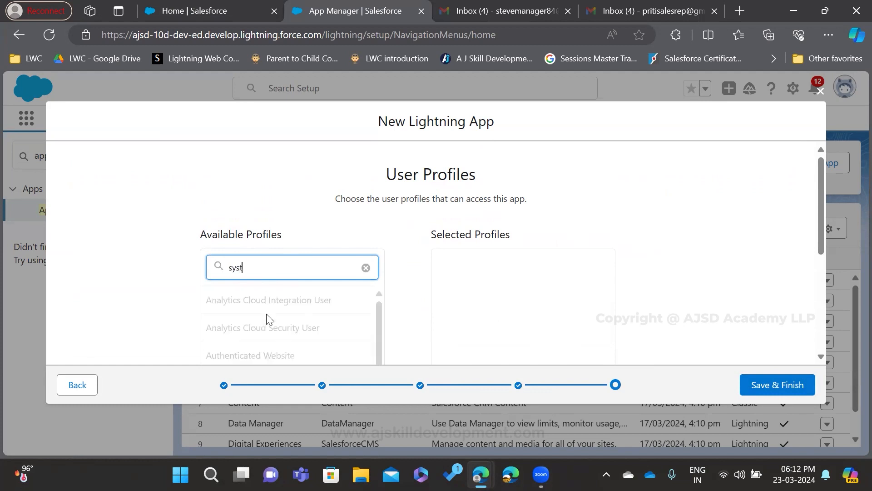
left_click(267, 331)
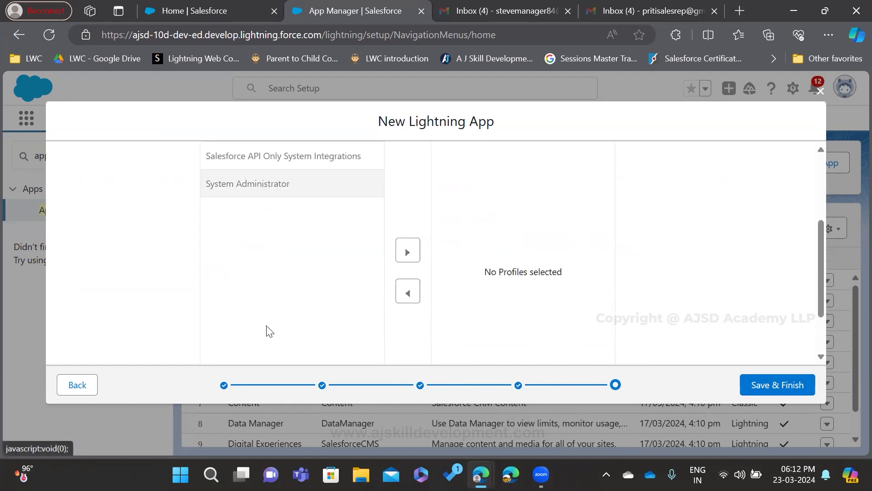
left_click(407, 251)
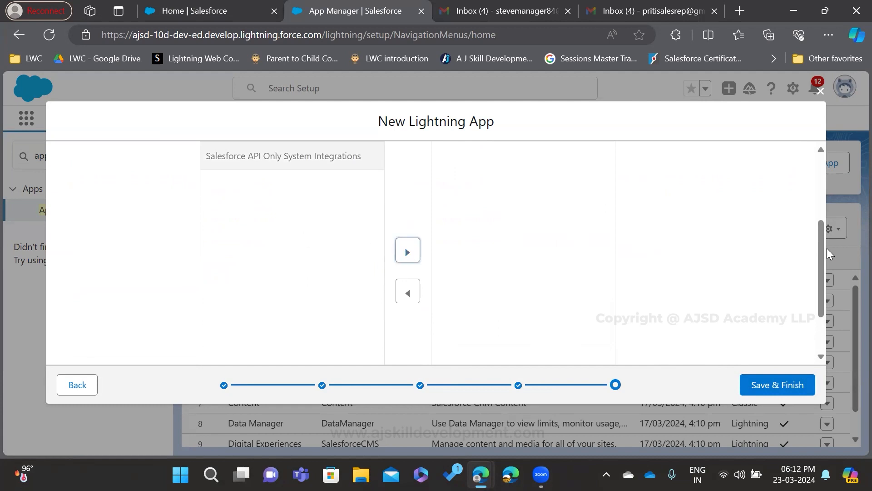
- Filter the profiles by "standard", add Standard User to the selected profiles, and save the new Lightning app
left_click_drag(820, 248, 817, 191)
left_click(255, 266)
key("BackSpace")
key("BackSpace")
key("BackSpace")
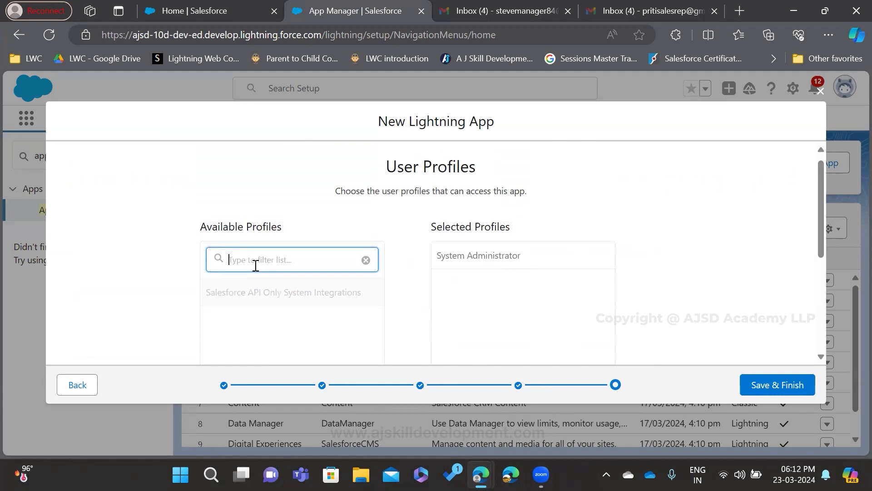
type("standard")
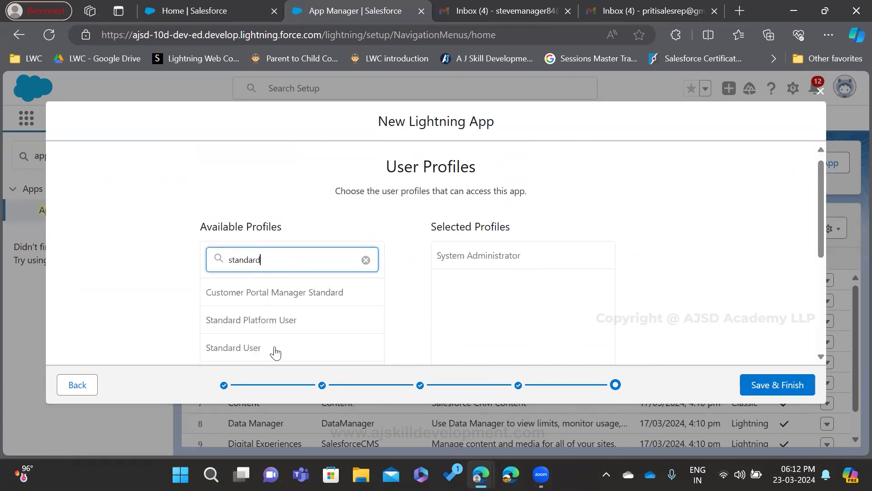
left_click(261, 349)
scroll(321, 309, "down", 3)
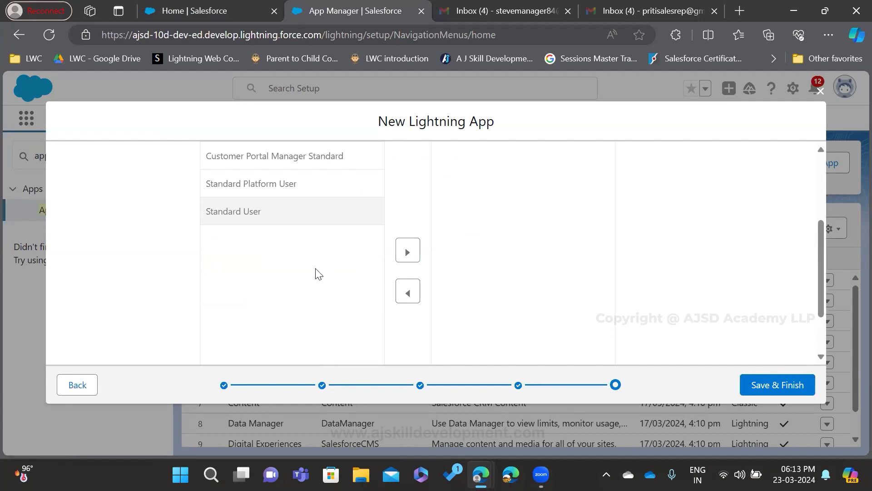
left_click(407, 250)
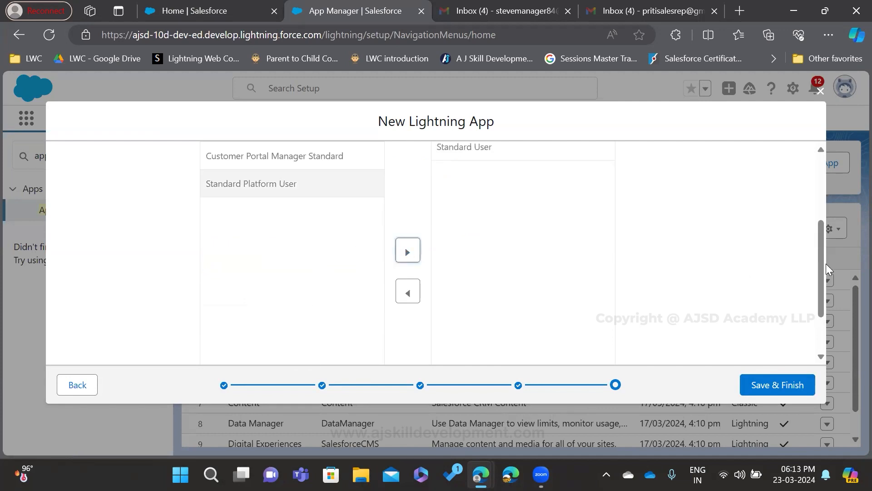
left_click_drag(821, 252, 822, 188)
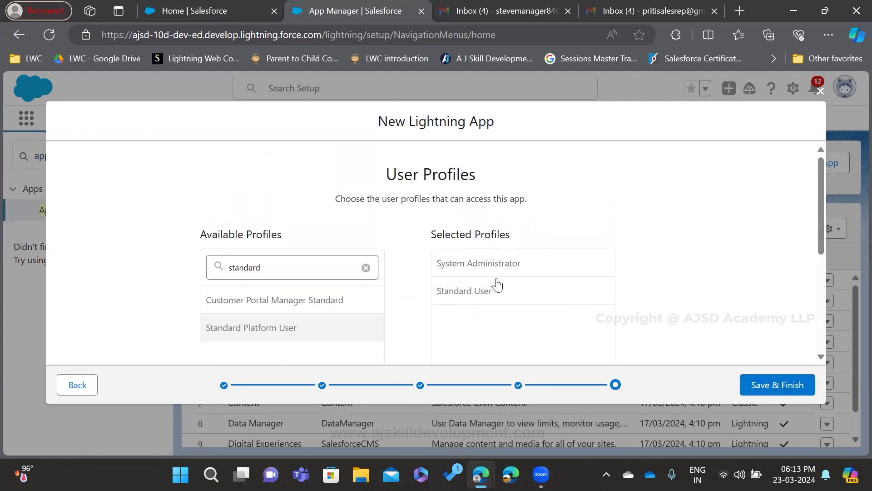
left_click(772, 386)
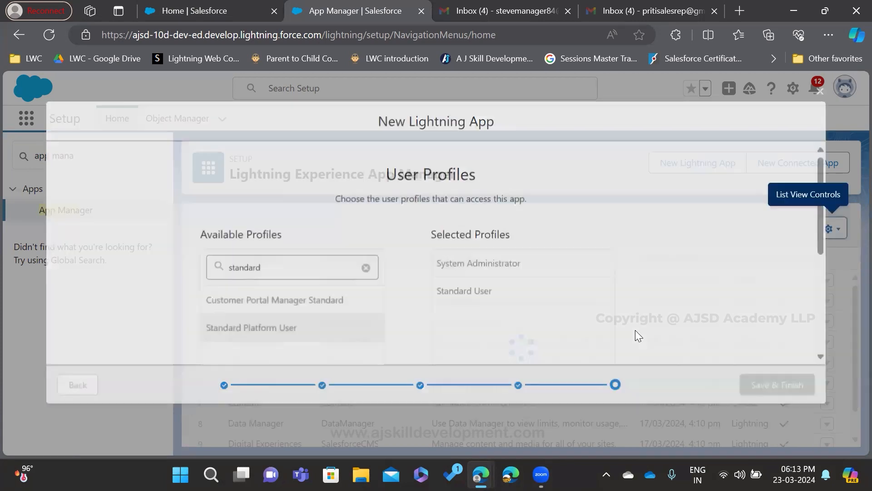
- Locate the QWERTY APPROVAL PROCESS app in the app list and open its row actions
scroll(435, 337, "down", 5)
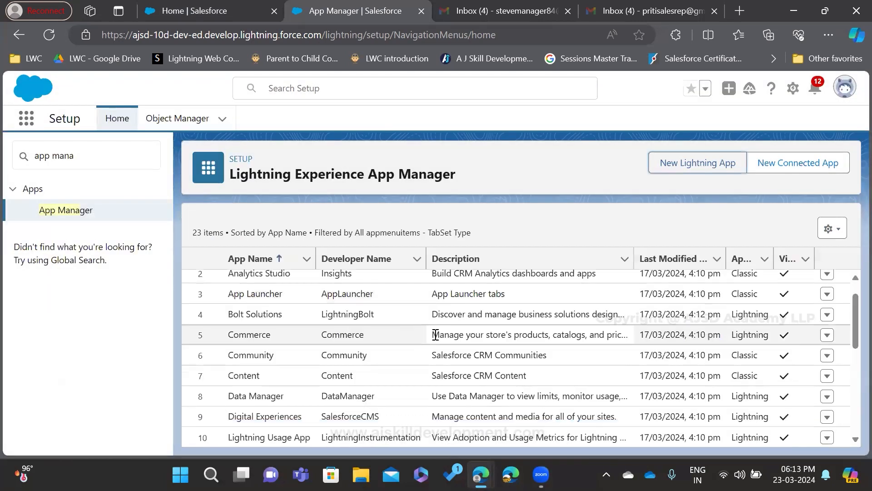
scroll(435, 336, "down", 2)
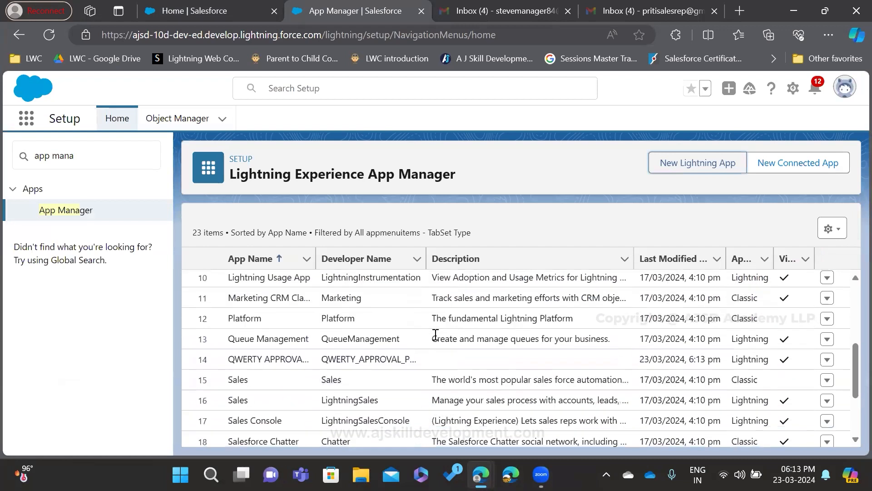
left_click_drag(223, 366, 796, 371)
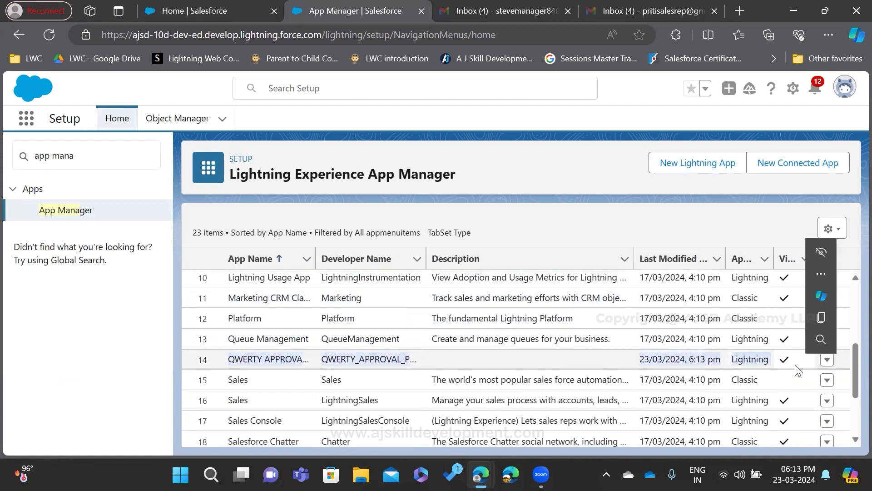
left_click(827, 360)
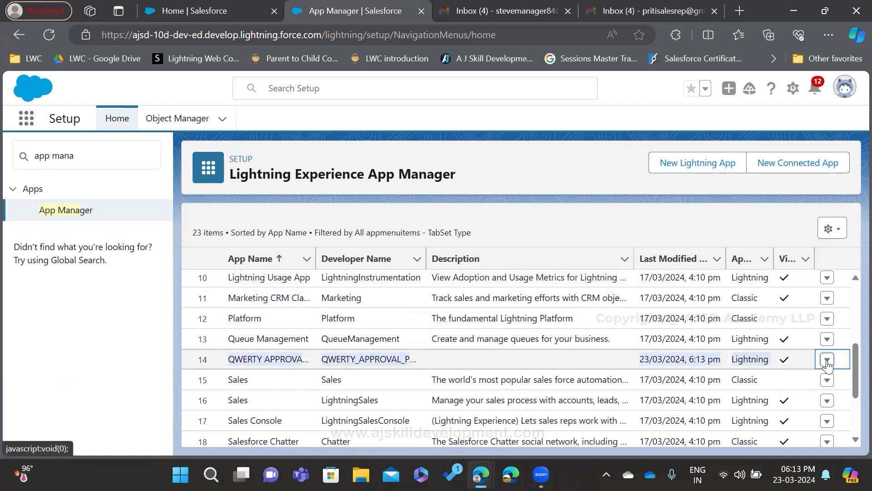
left_click(827, 360)
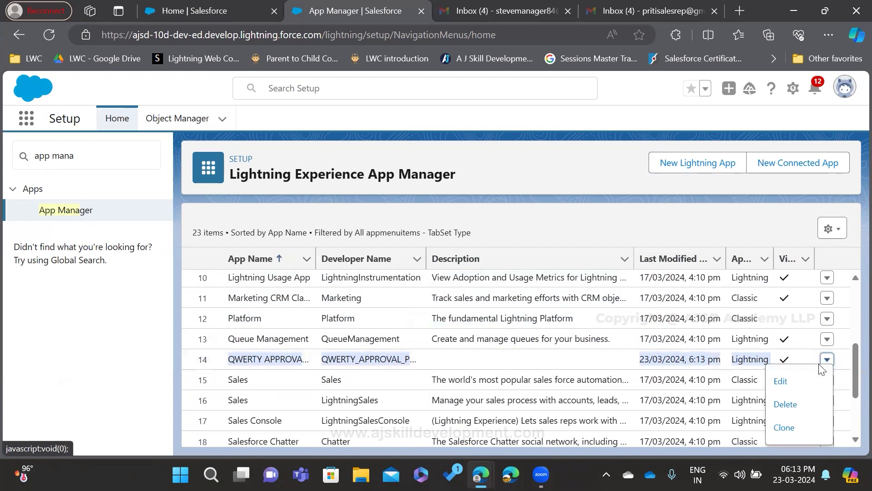
- Open the QWERTY APPROVAL PROCESS app for editing and start creating a new Lightning page from it
left_click(780, 383)
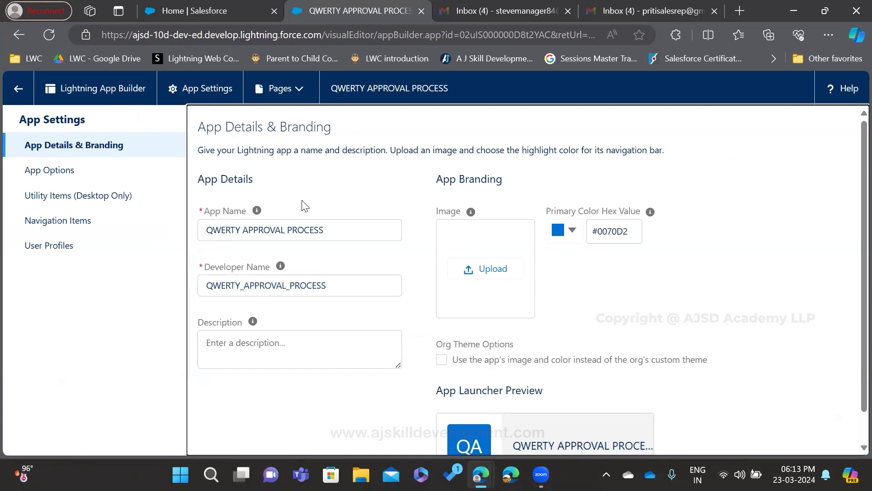
left_click_drag(336, 230, 191, 214)
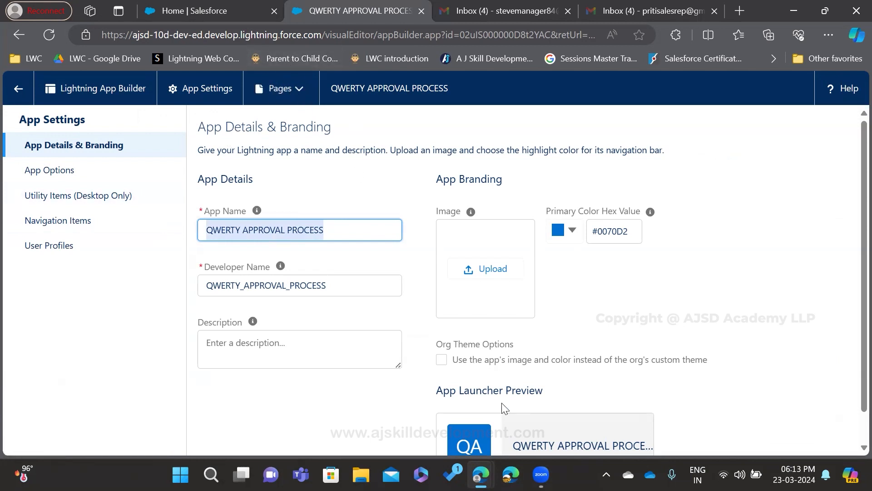
left_click_drag(268, 81, 281, 76)
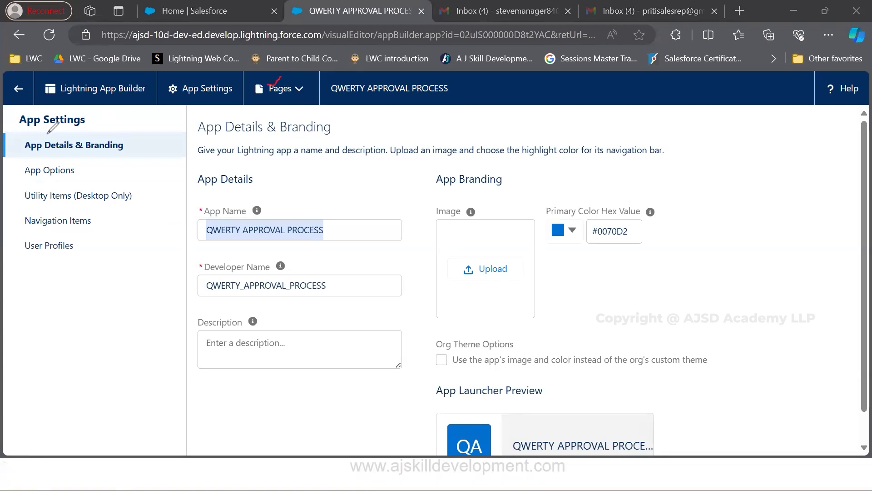
left_click(280, 89)
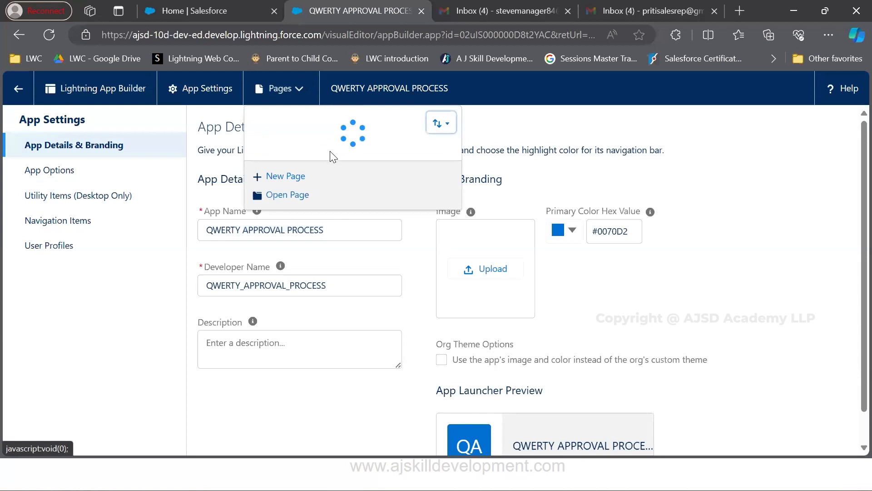
left_click(285, 225)
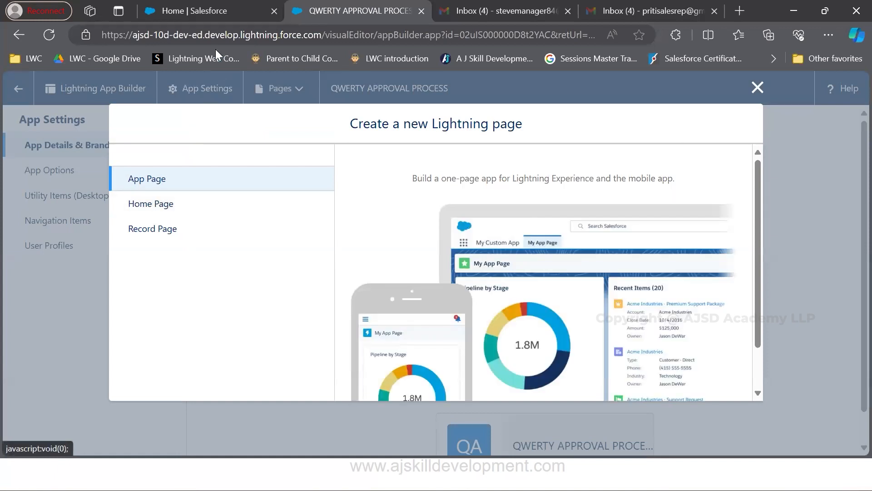
- Create a home page labelled MY HOME PAGE using the Header and Three Regions template
left_click(154, 212)
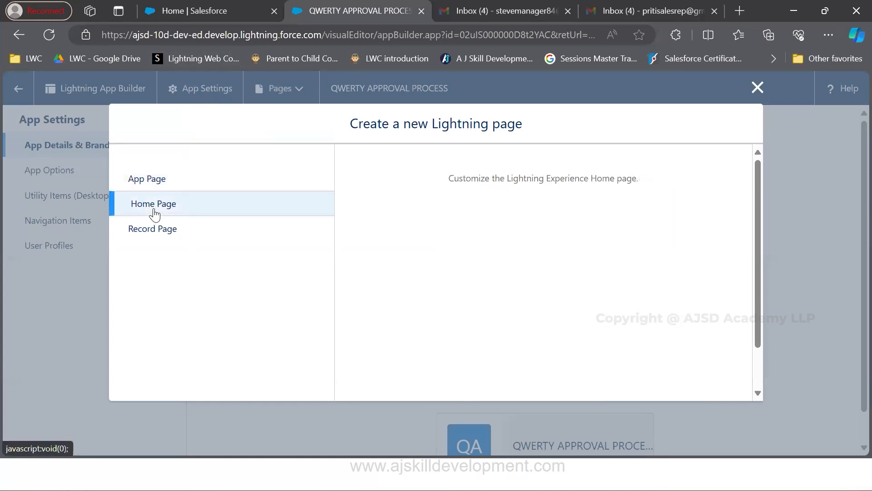
scroll(673, 341, "down", 2)
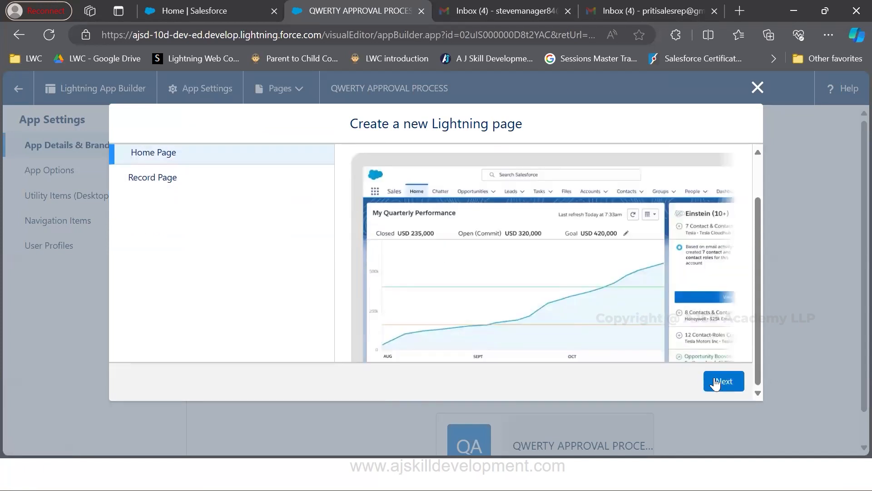
left_click(715, 383)
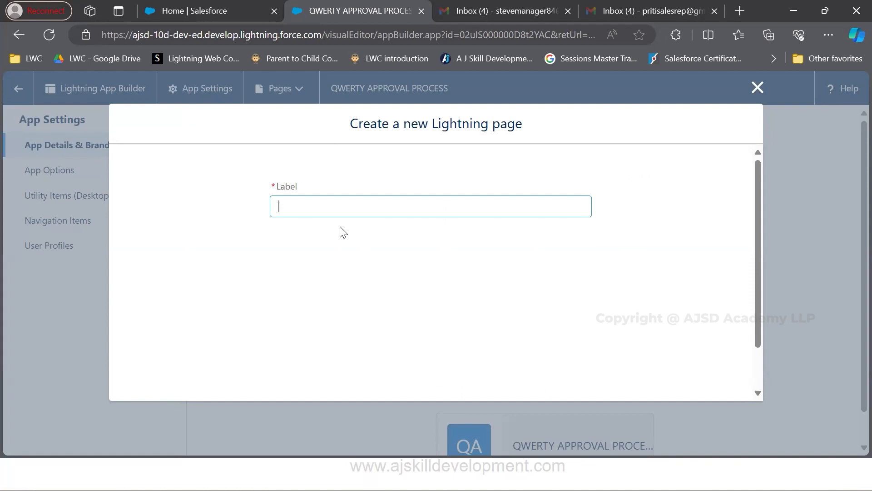
type("MY HOME PAGE")
left_click(716, 383)
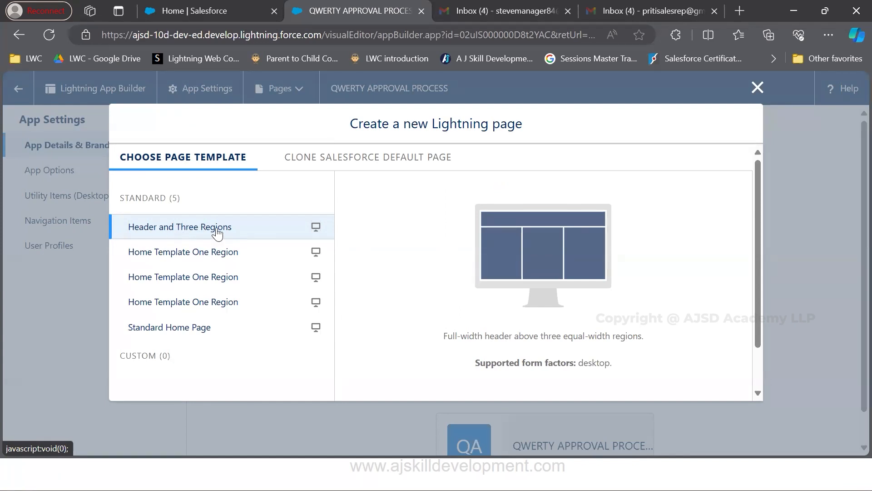
scroll(620, 320, "down", 2)
left_click(706, 383)
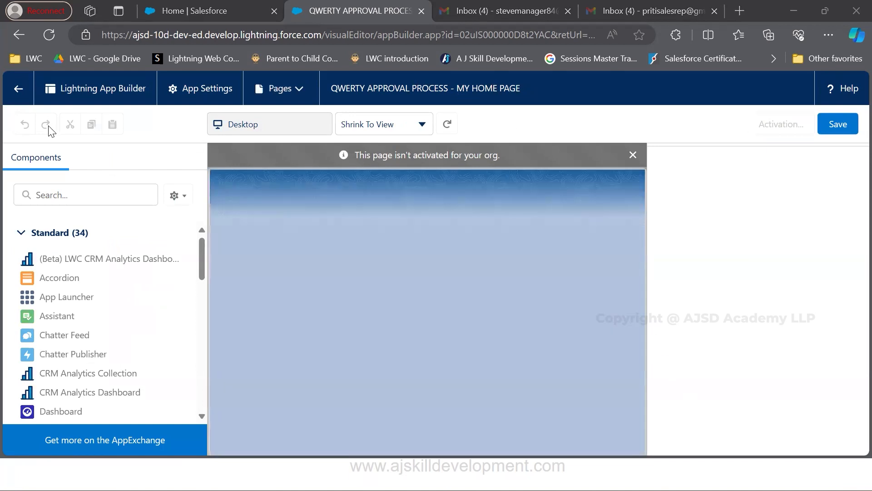
- Check the app and page names in the page header, and save MY HOME PAGE
left_click_drag(457, 97, 522, 96)
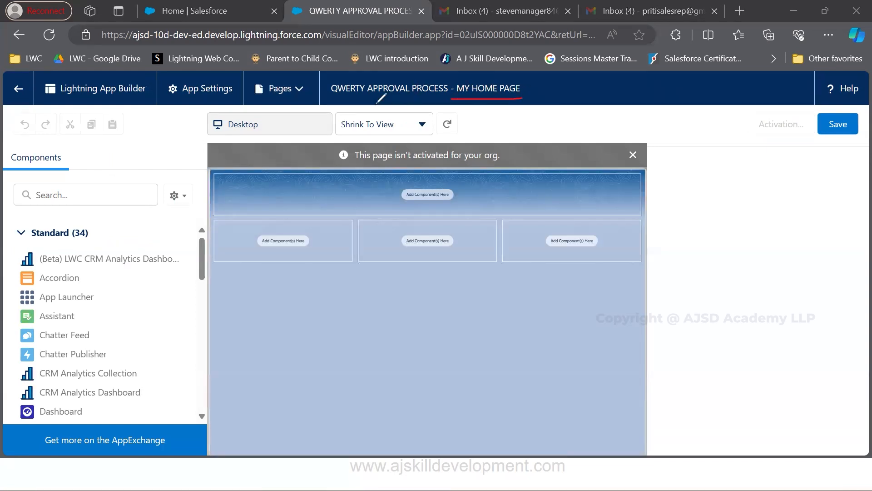
left_click_drag(332, 98, 435, 97)
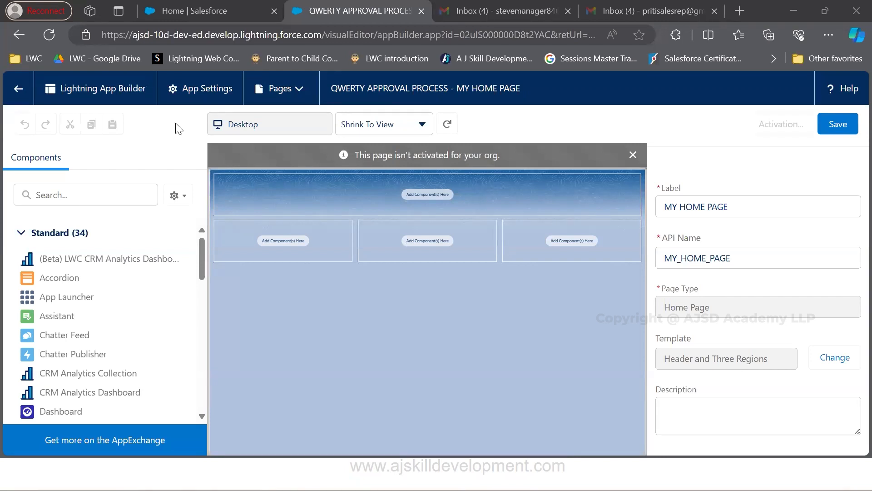
left_click(838, 128)
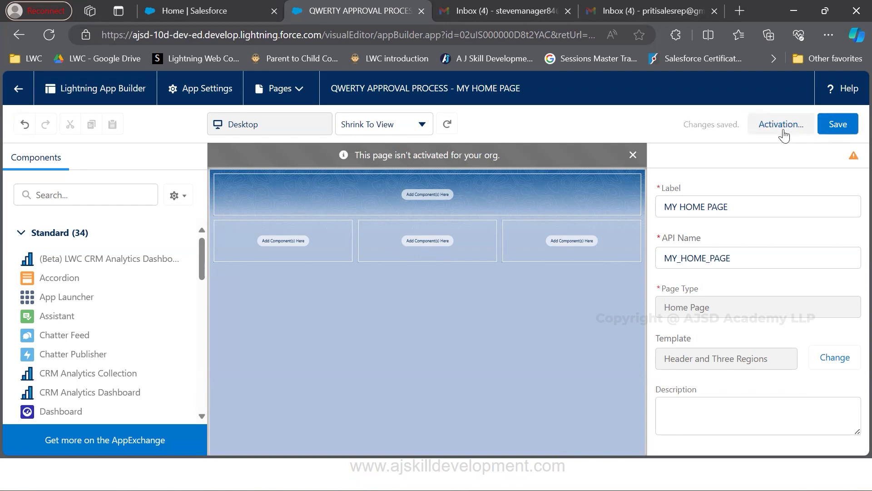
- Start activating MY HOME PAGE as an app default and select QWERTY APPROVAL PROCESS as the app to assign
left_click(784, 135)
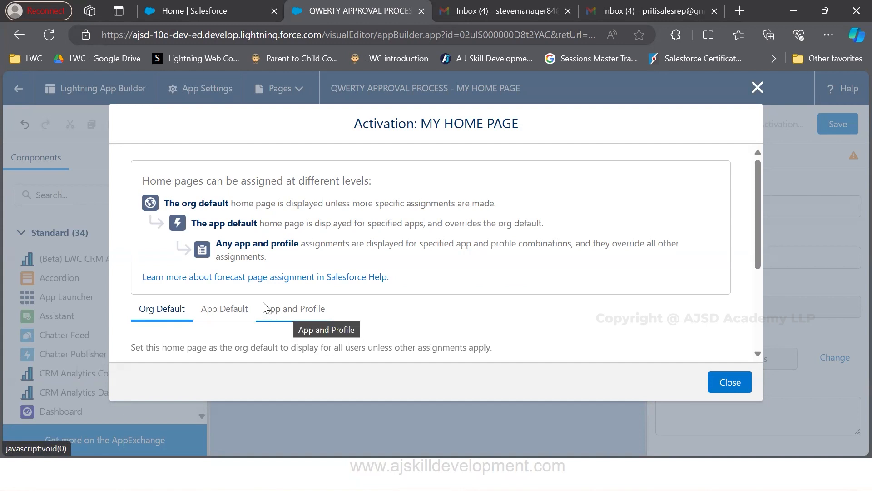
left_click(218, 324)
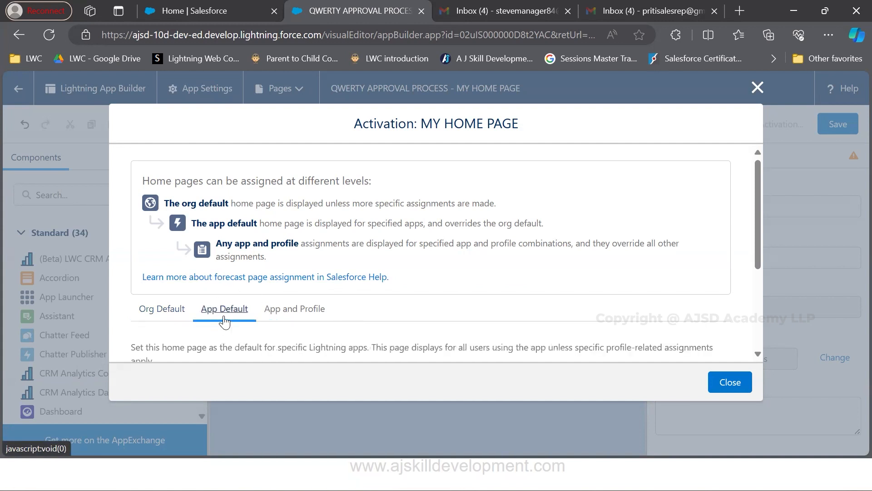
scroll(273, 318, "down", 2)
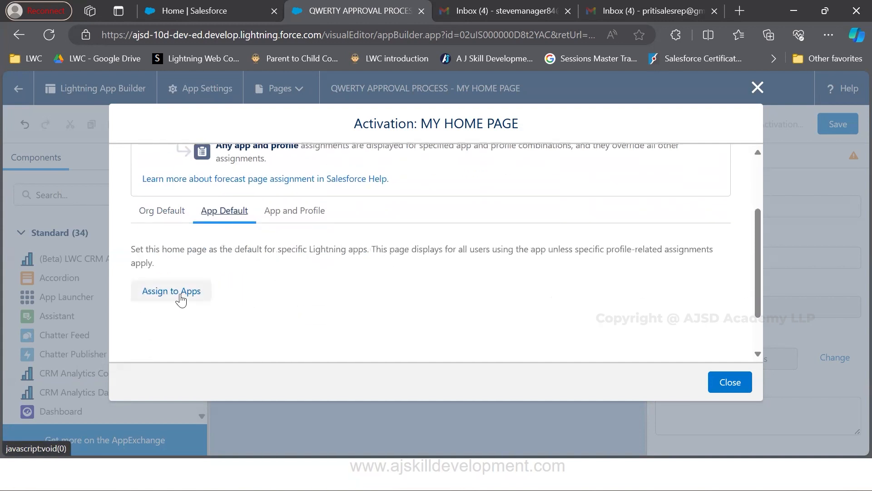
left_click(181, 297)
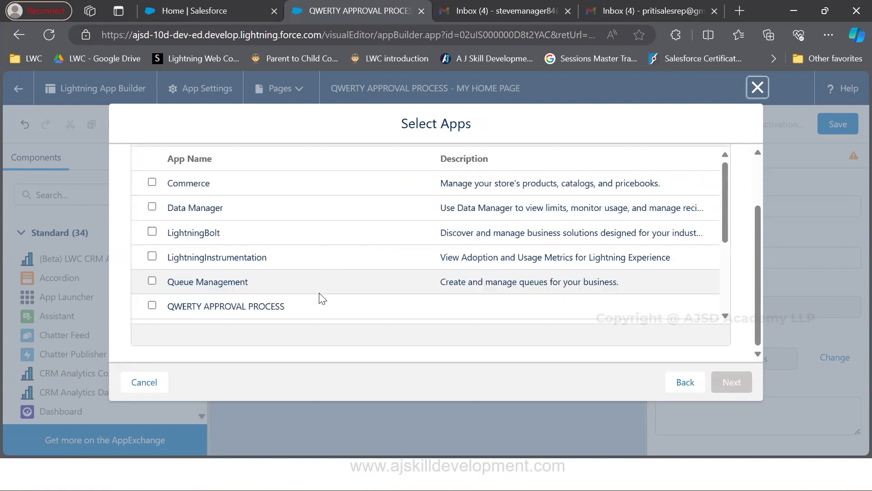
left_click_drag(168, 307, 295, 311)
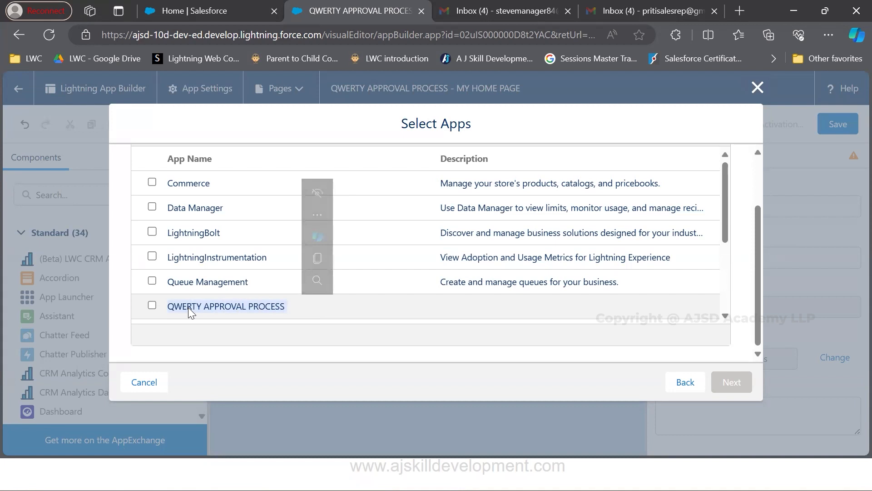
left_click(152, 305)
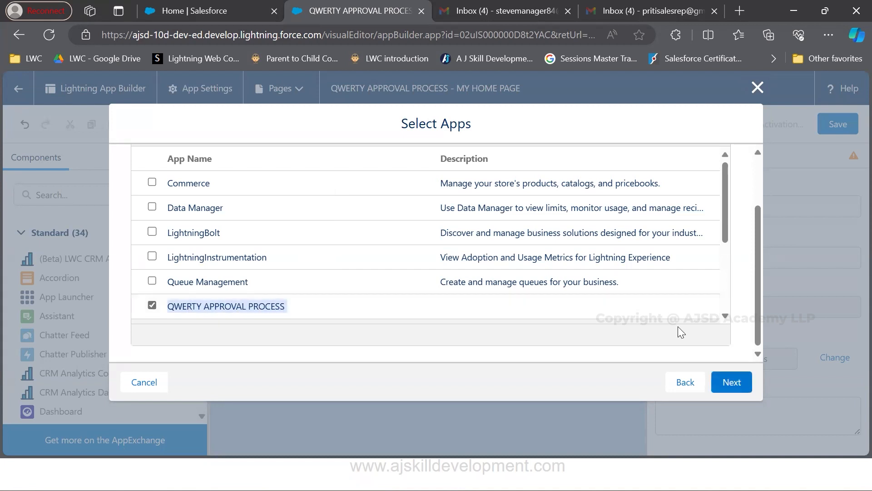
left_click(731, 390)
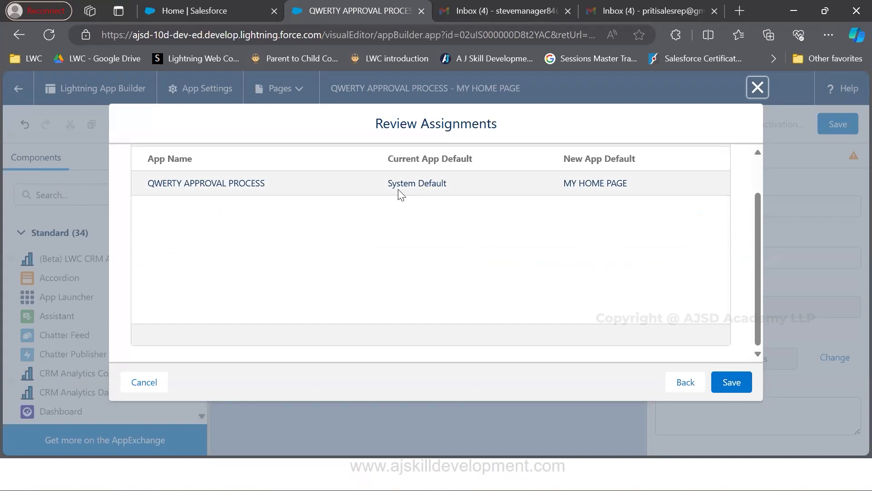
- Review the current and new app defaults for QWERTY APPROVAL PROCESS, and save the home page assignment
left_click_drag(387, 182, 446, 182)
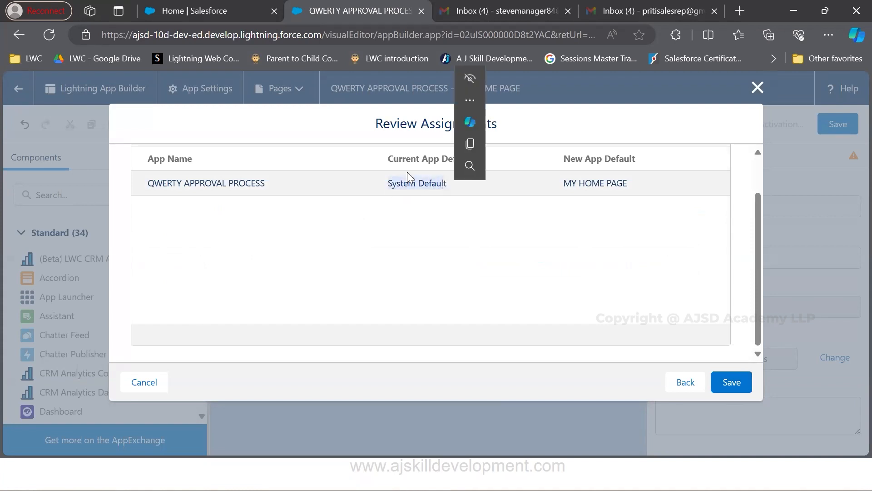
left_click_drag(265, 183, 147, 183)
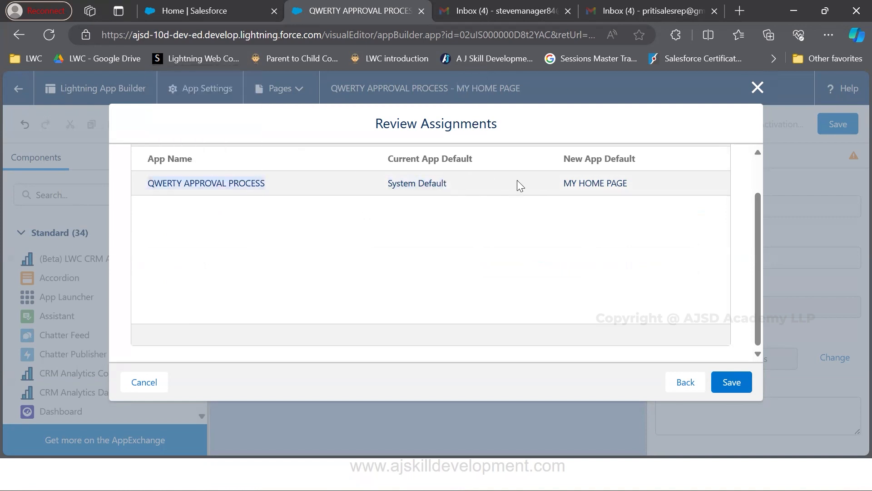
left_click_drag(562, 184, 632, 190)
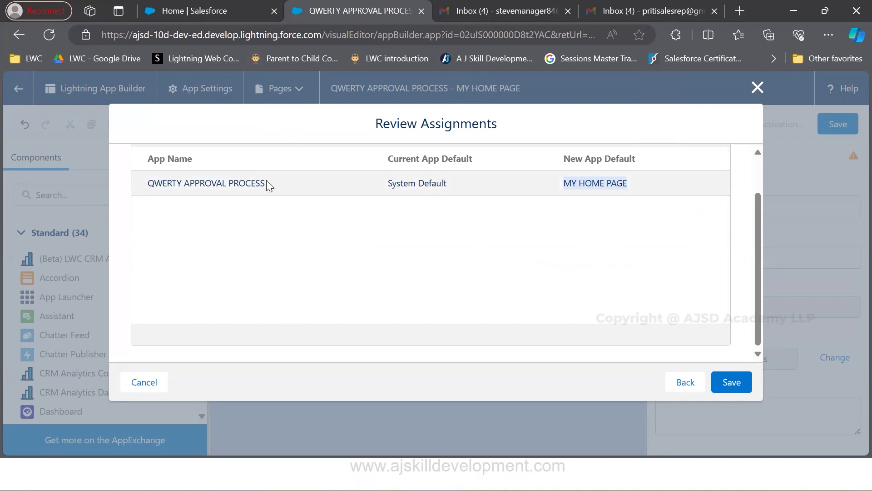
left_click_drag(266, 183, 155, 167)
left_click_drag(563, 184, 648, 175)
left_click_drag(263, 182, 133, 182)
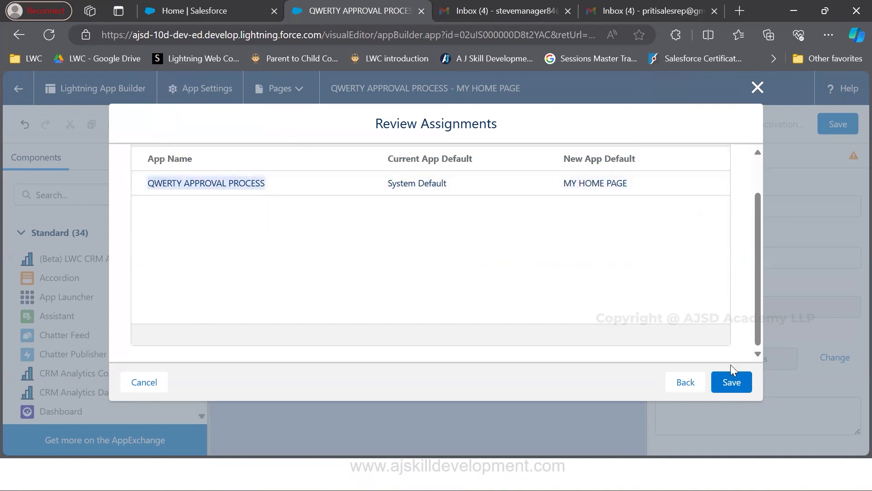
left_click(728, 379)
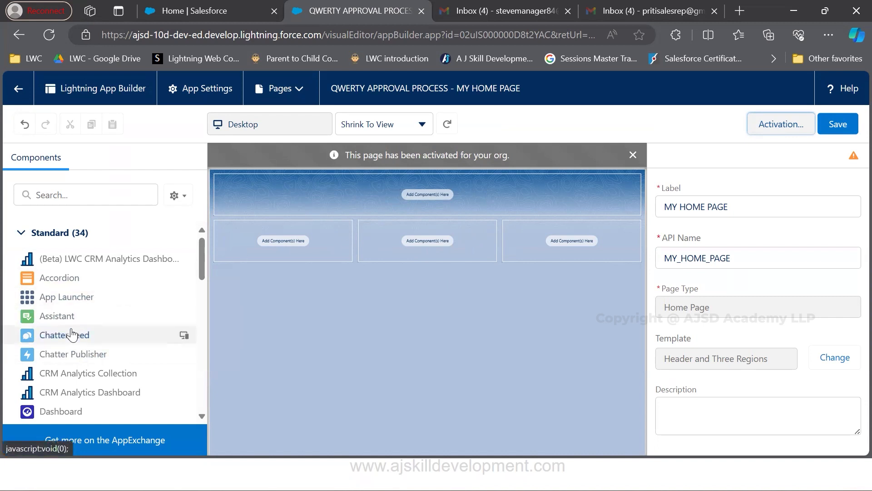
- Find the Items to Approve component and place it in the third column region of MY HOME PAGE
scroll(110, 339, "down", 3)
scroll(111, 339, "down", 1)
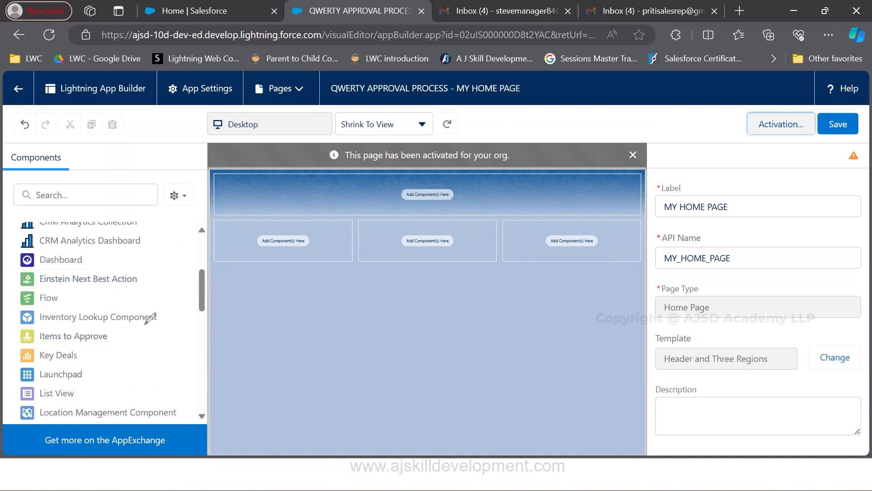
mouse_move(40, 346)
left_mouse_down()
mouse_move(105, 344)
mouse_move(138, 333)
left_mouse_up()
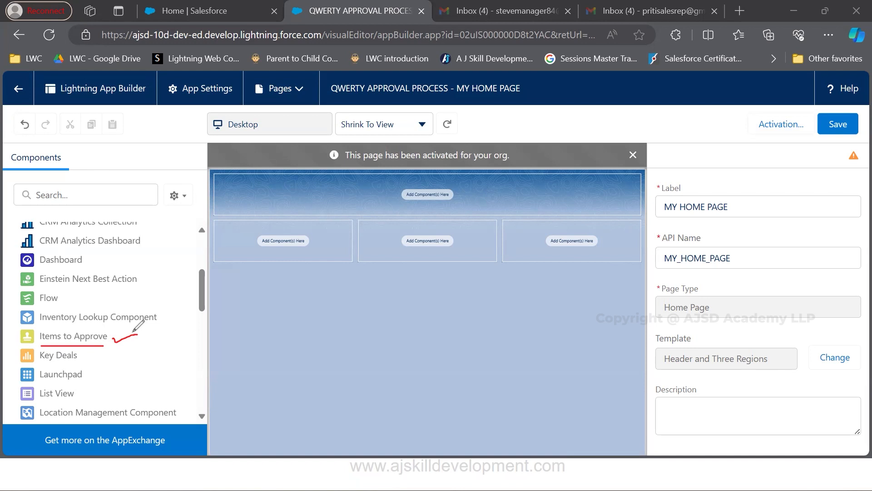
left_click_drag(82, 336, 561, 242)
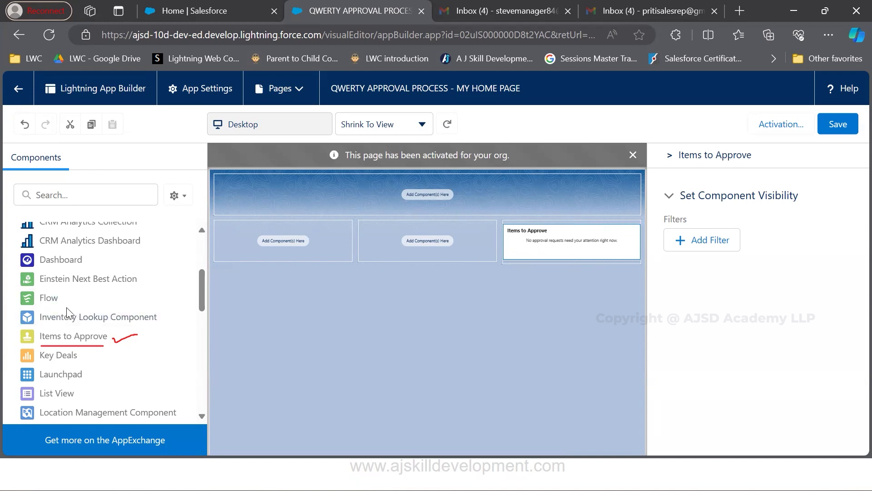
- Add the Performance component to the middle column region of MY HOME PAGE and save the page
scroll(114, 359, "down", 3)
scroll(114, 360, "down", 5)
scroll(113, 360, "up", 5)
left_click_drag(111, 359, 368, 234)
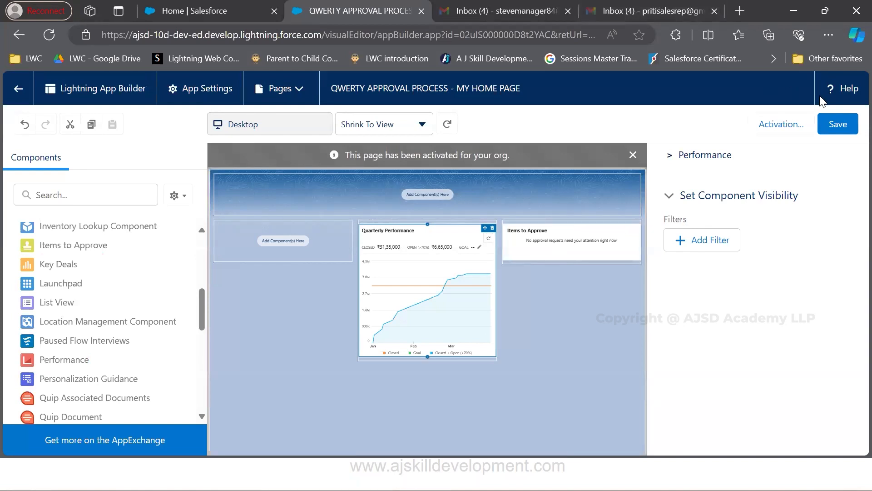
left_click(827, 126)
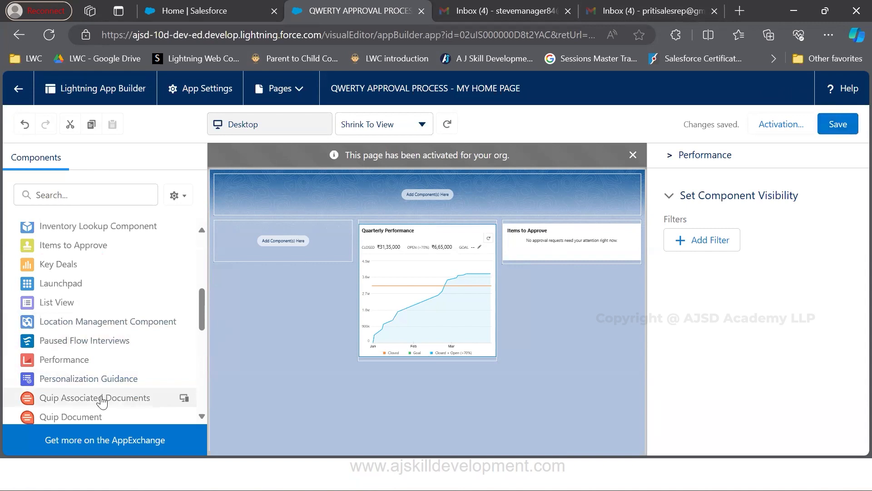
- Leave the page builder, search the App Launcher for "qwert" and open the QWERTY APPROVAL PROCESS app
left_click(13, 88)
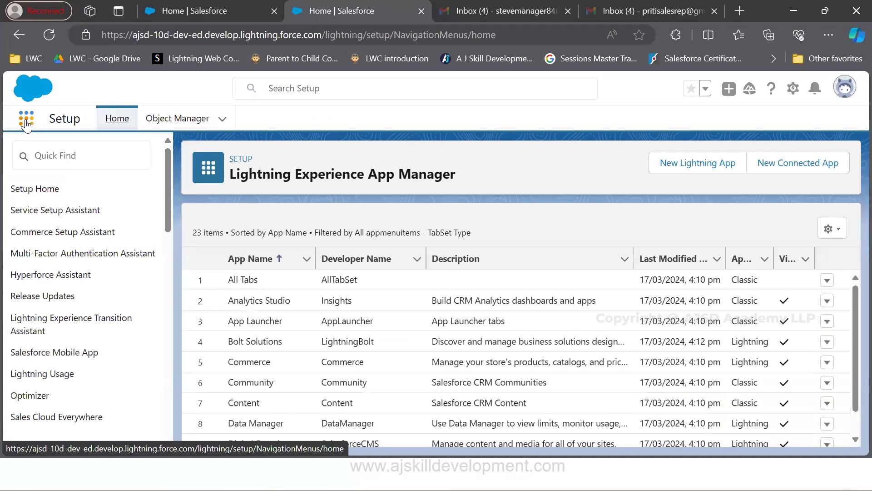
left_click(27, 120)
type("qerty")
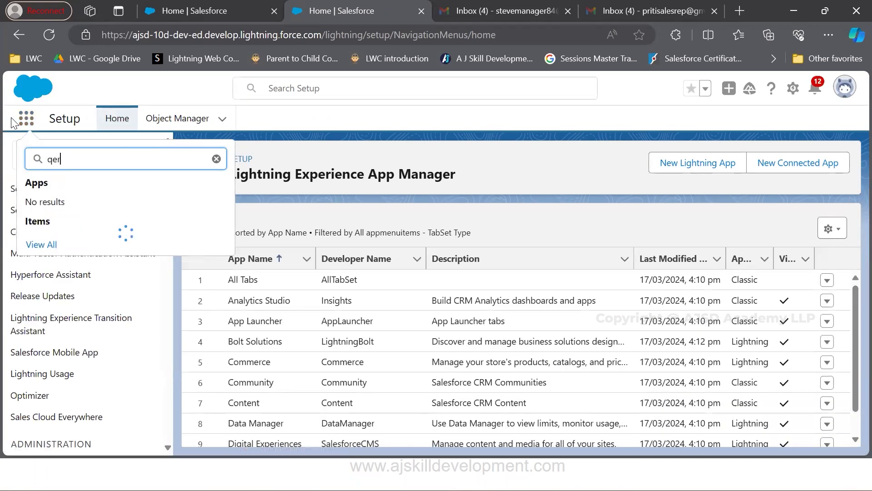
key("BackSpace")
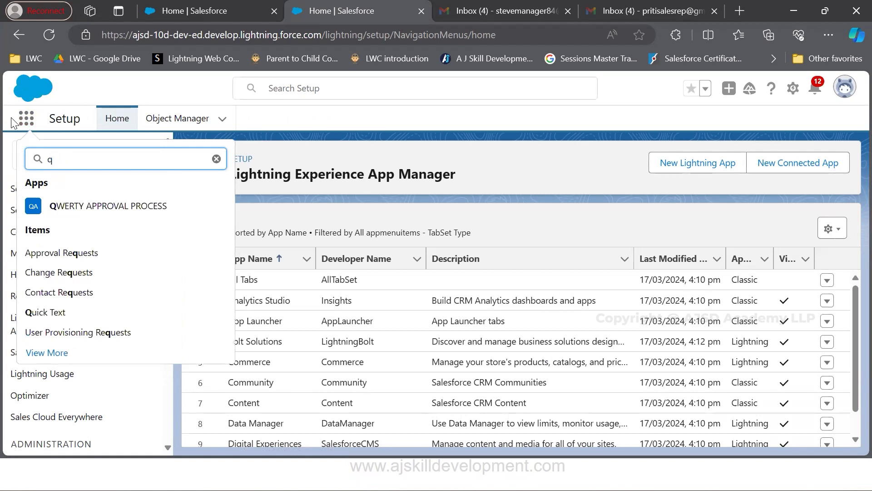
type("wert")
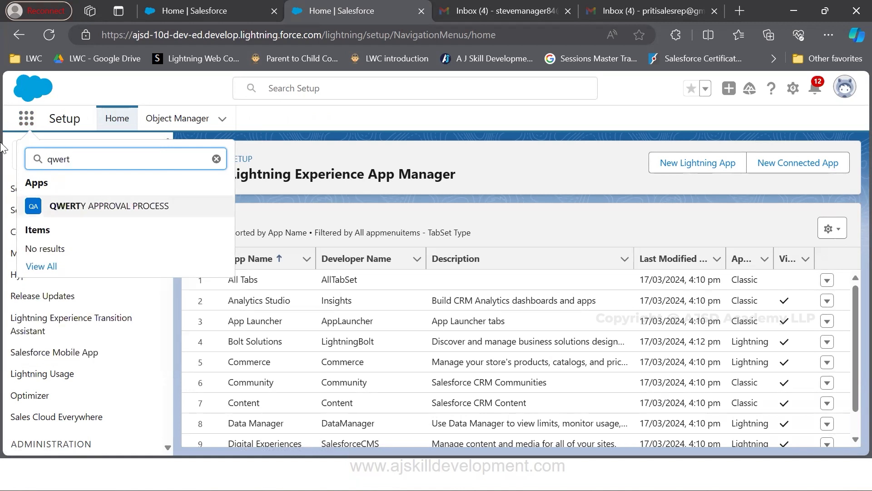
left_click(75, 213)
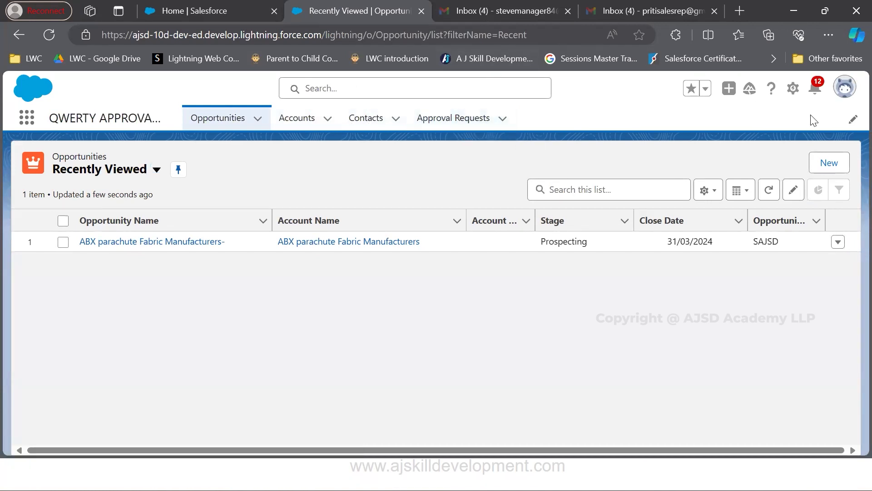
- Add the Home item to the QWERTY APPROVAL PROCESS app's navigation items and save the navigation bar
left_click(853, 121)
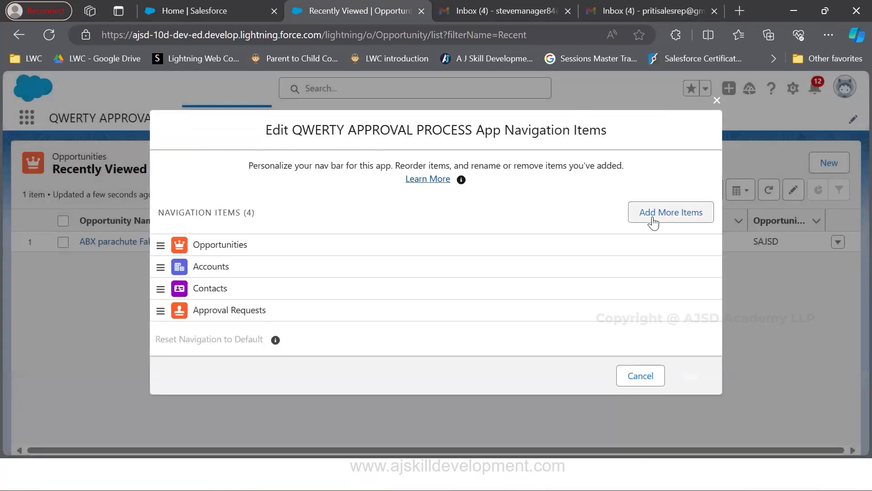
left_click(652, 220)
left_click(177, 211)
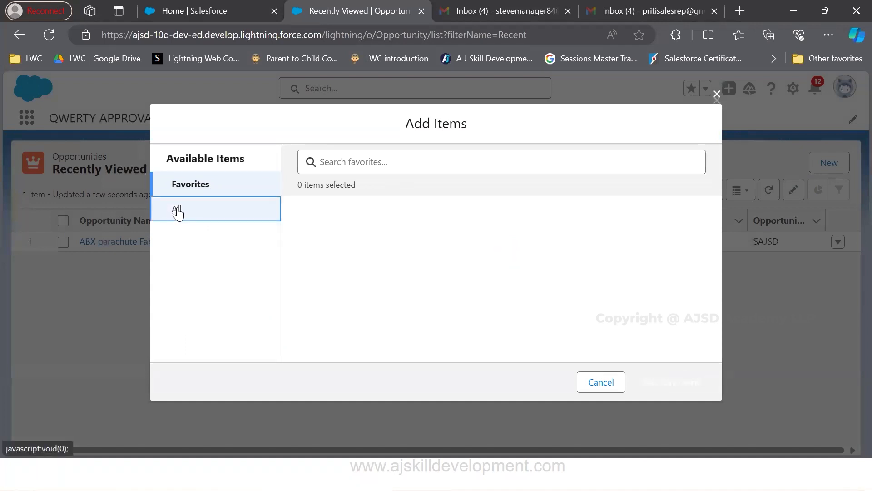
left_click(332, 154)
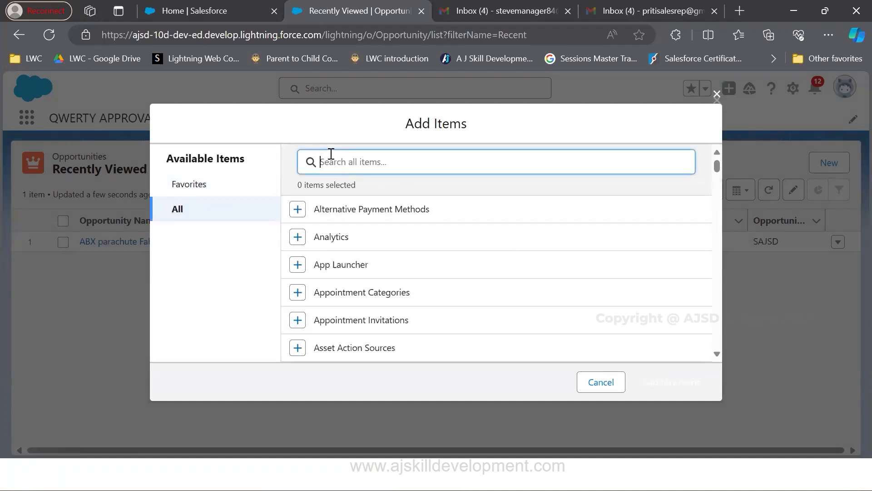
type("home")
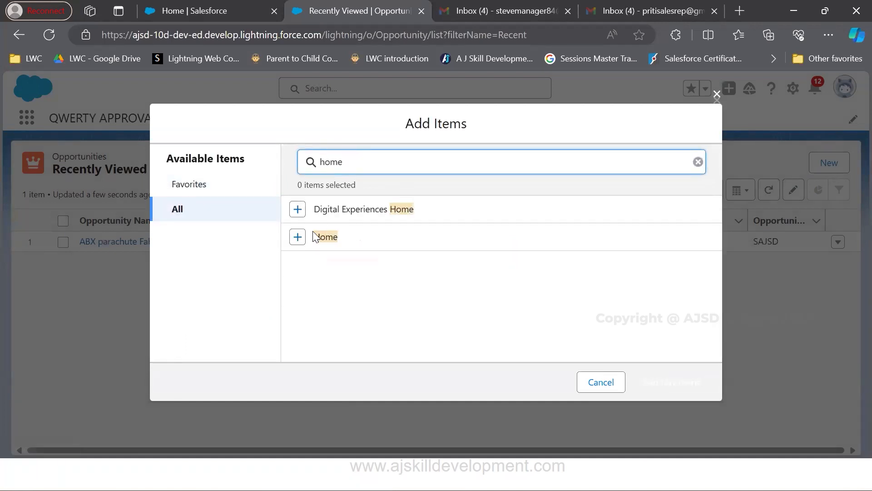
left_click(298, 237)
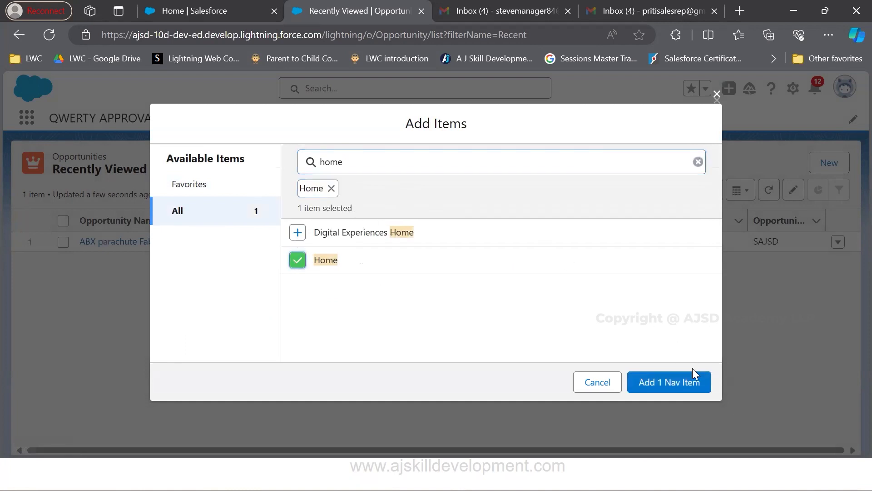
left_click(688, 387)
left_click(690, 384)
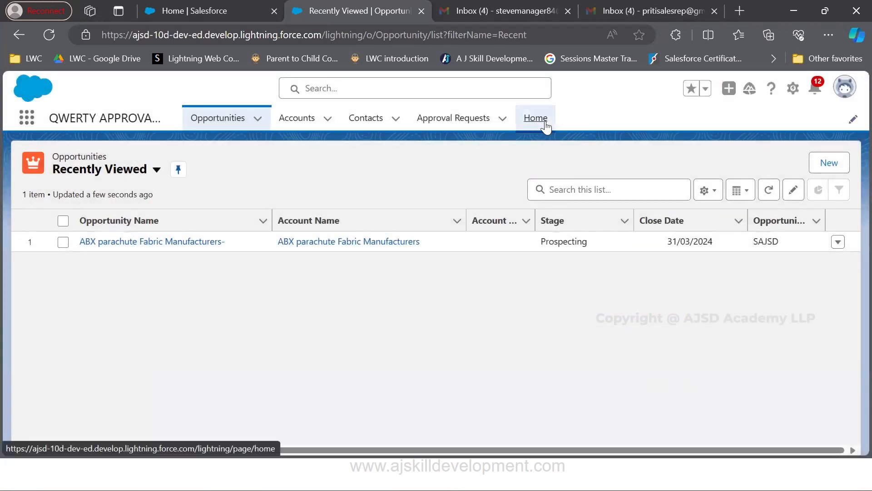
- Open the app's Home page and move the Home item to the first position in the navigation bar
left_click(536, 118)
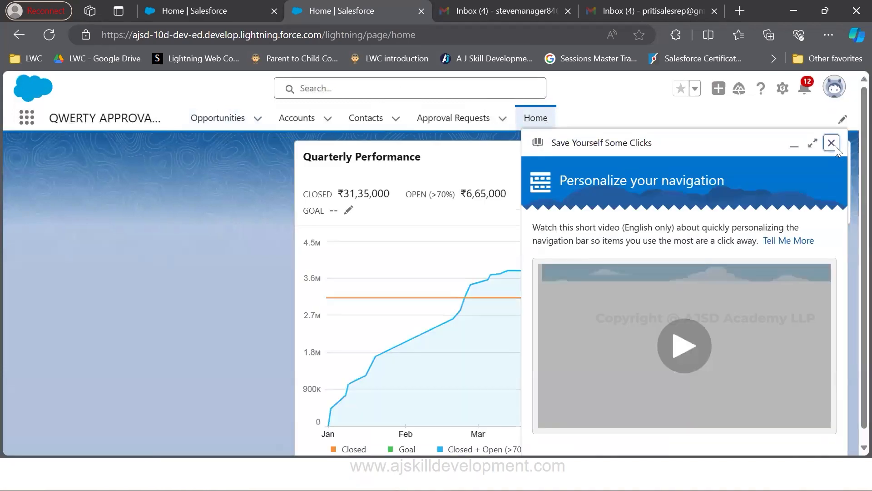
left_click(832, 143)
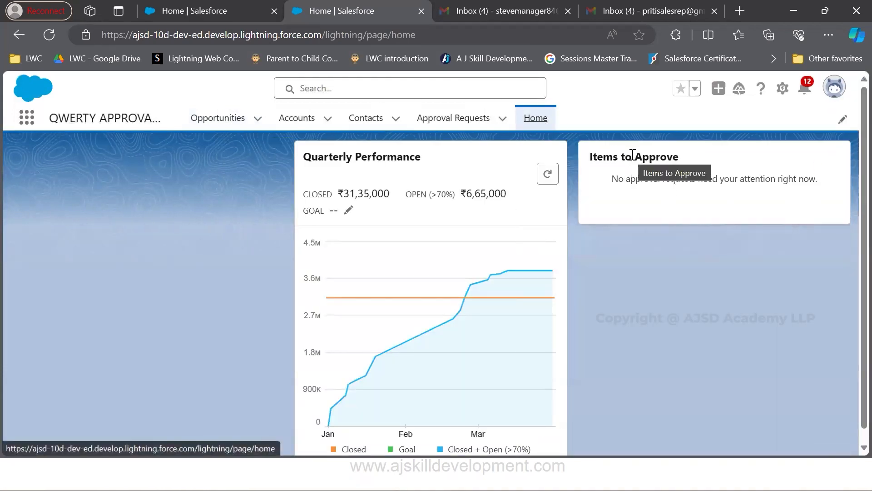
left_click_drag(532, 121, 186, 110)
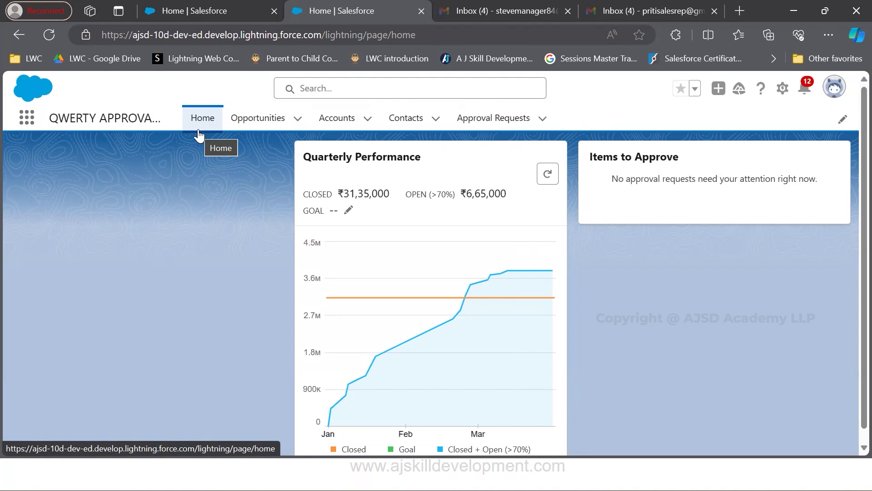
key("alt+Tab")
key("Tab")
key("Tab")
left_click(247, 174)
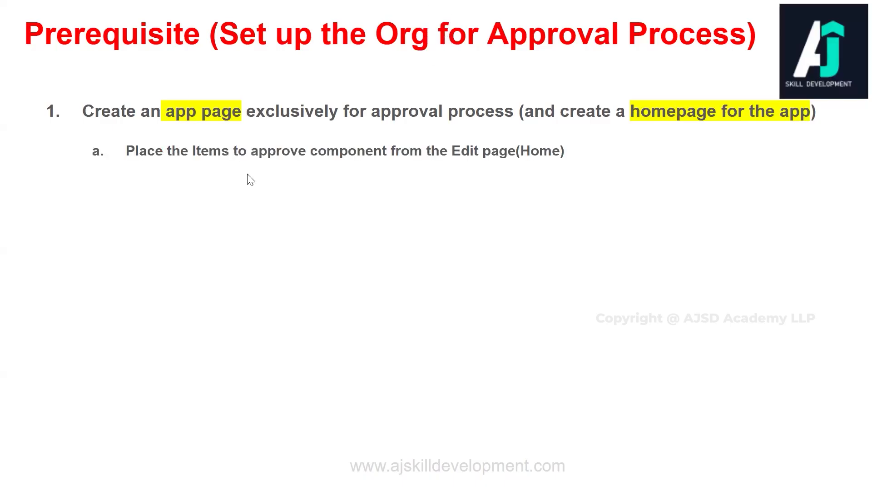
left_click(248, 176)
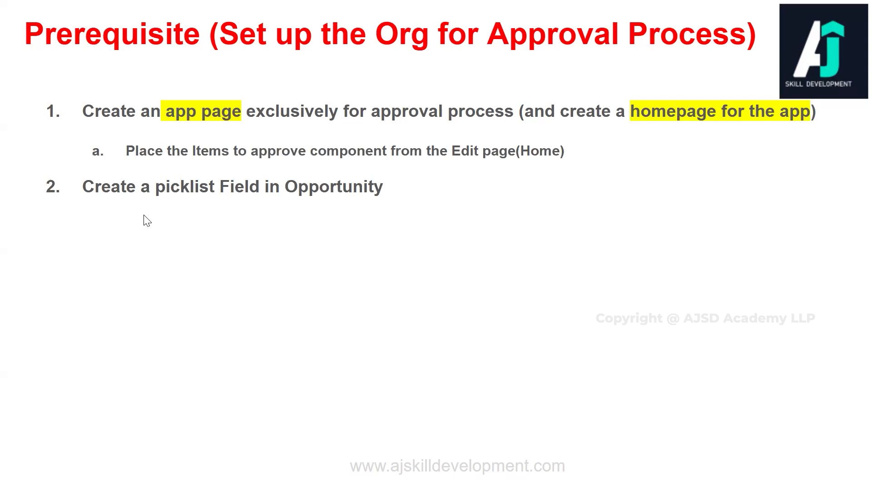
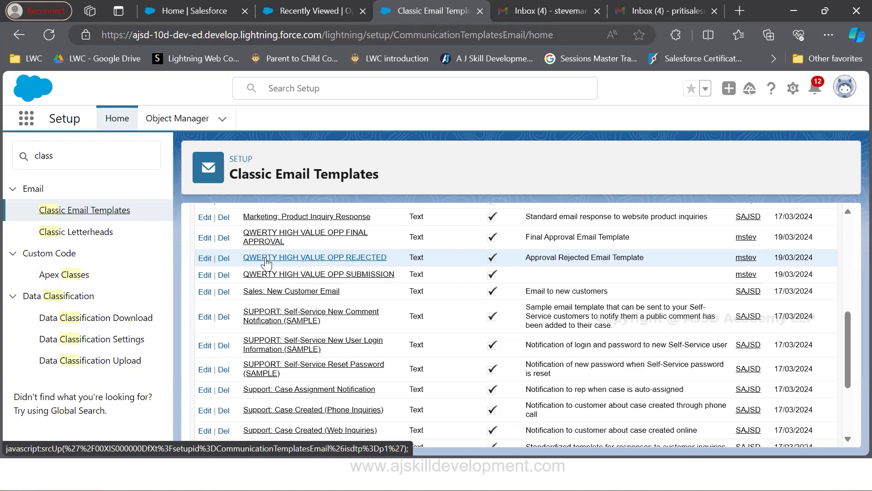
key("alt+Tab")
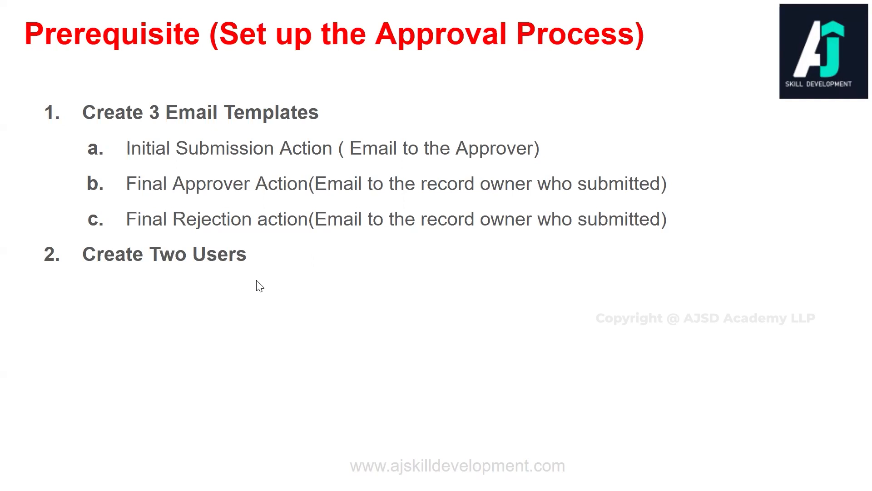
left_click(249, 335)
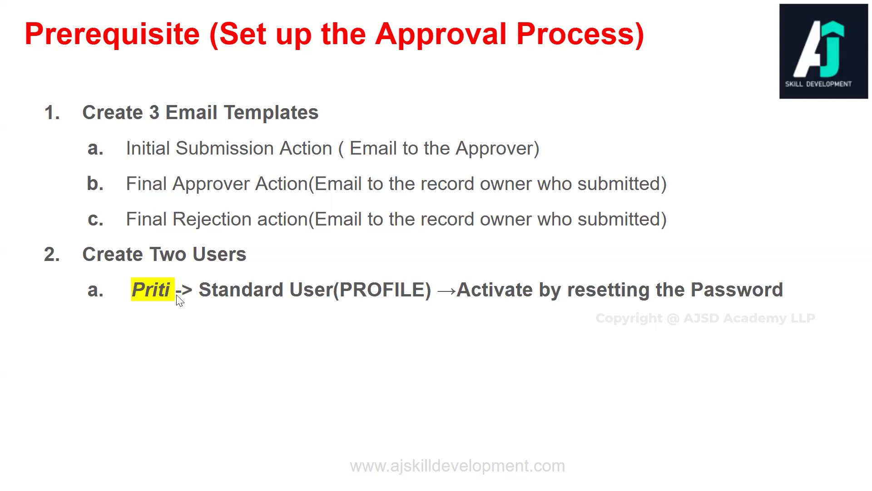
left_click(191, 329)
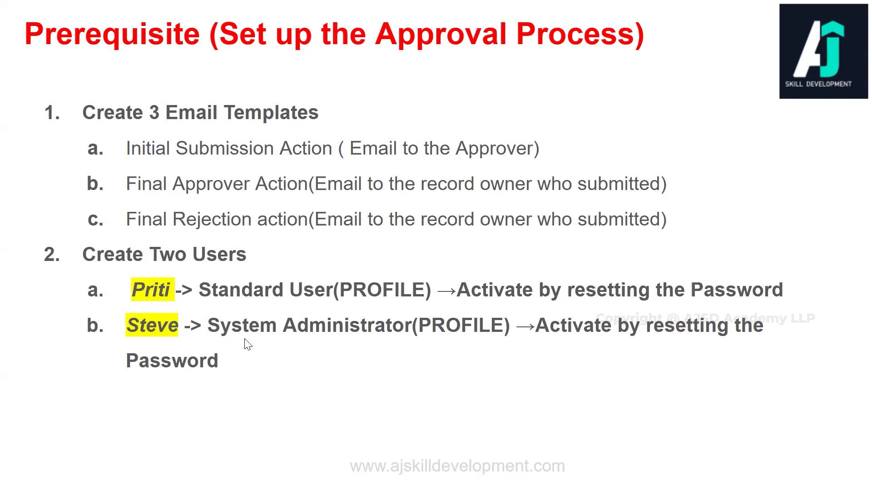
- Return to Salesforce Setup, search the setup items for "user" and open the Users list
key("alt+Tab")
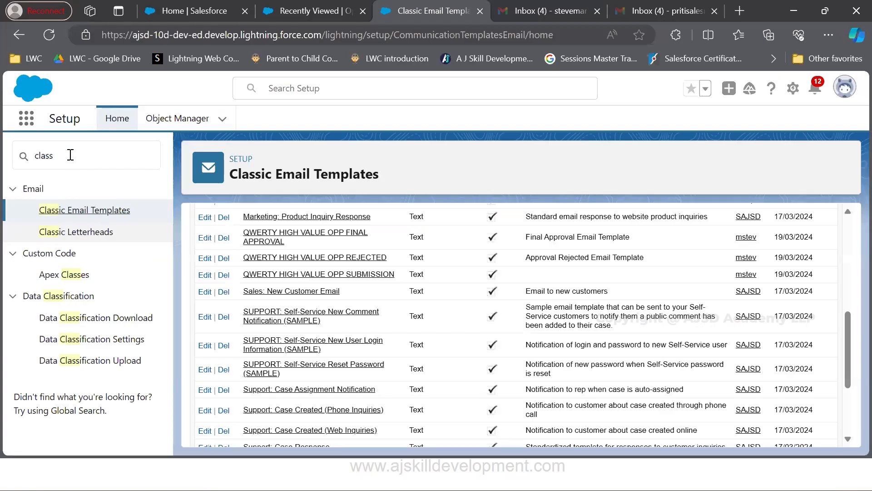
left_click(70, 155)
key("BackSpace")
key("BackSpace")
key("BackSpace")
key("BackSpace")
key("BackSpace")
type("user")
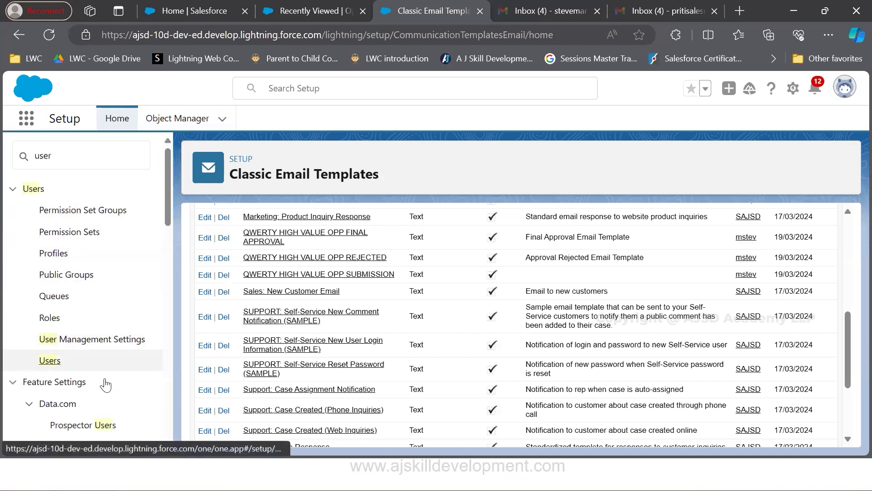
left_click(49, 360)
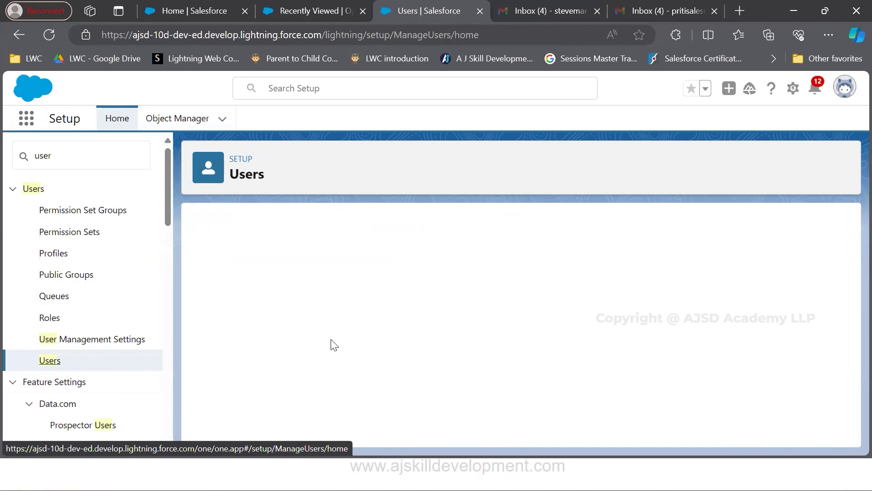
scroll(335, 336, "down", 1)
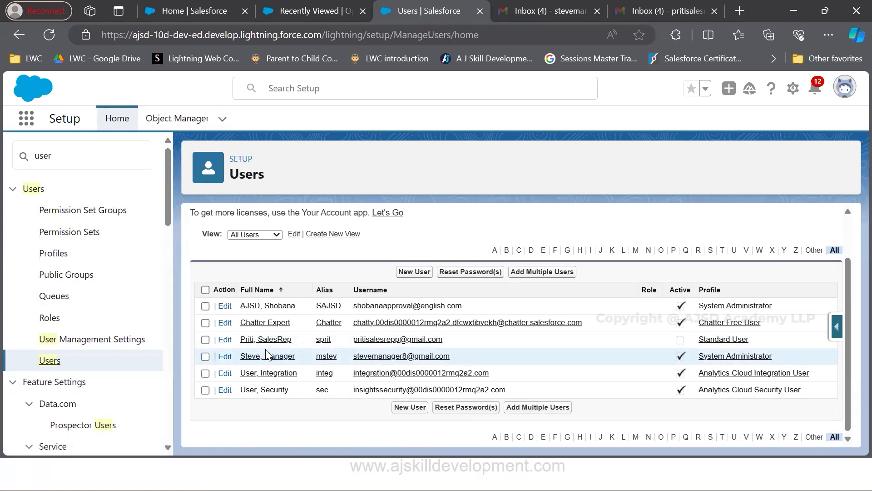
- Check the account addresses of the manager's and sales rep's Gmail inboxes, and return to the Salesforce Users list
left_click(530, 10)
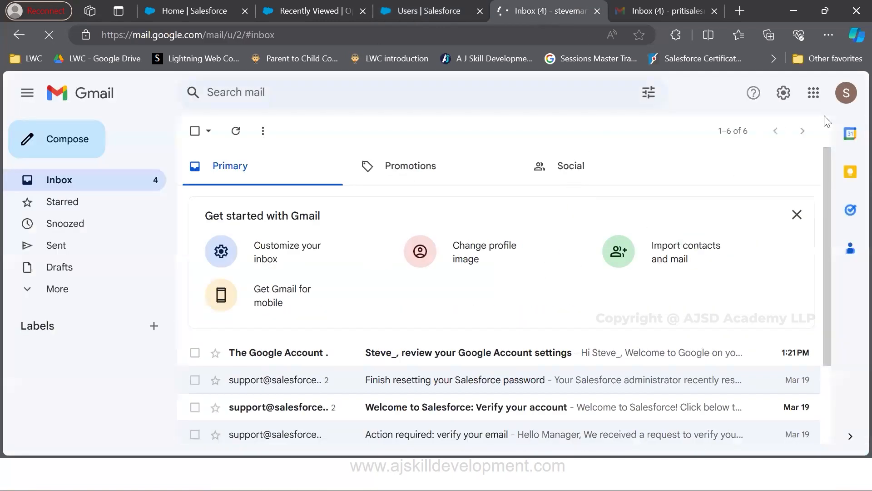
left_click(846, 93)
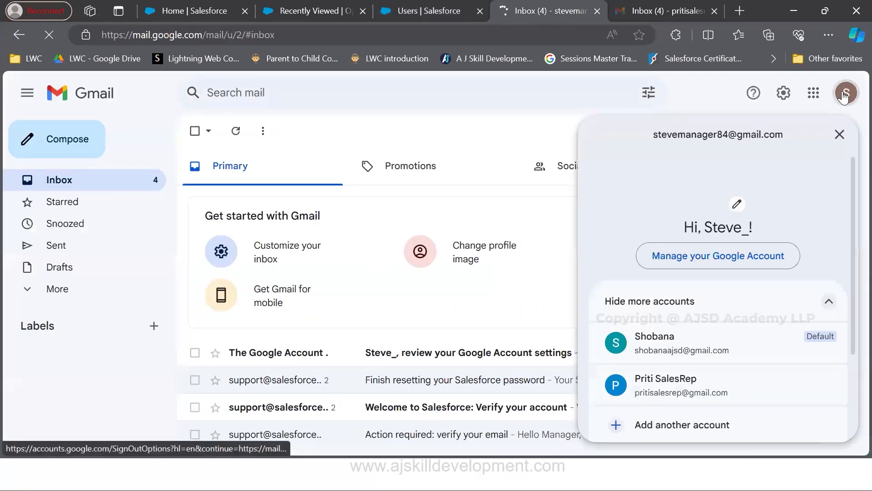
triple_click(656, 135)
left_click(653, 11)
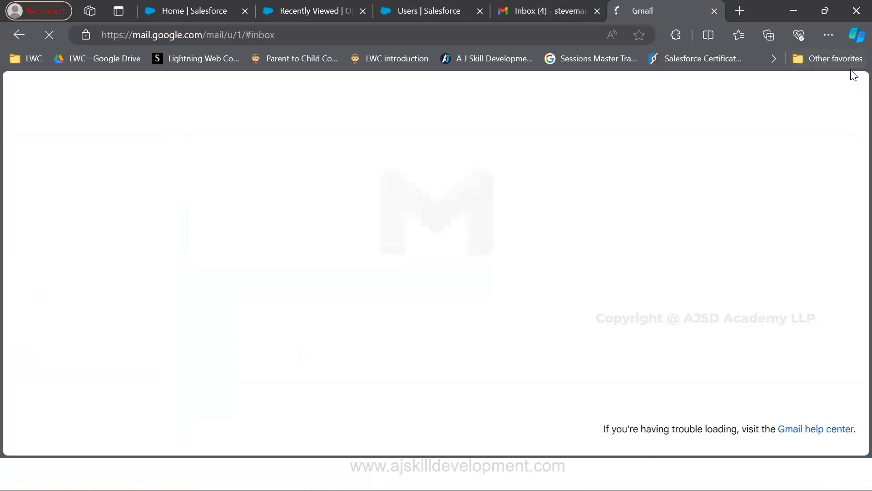
left_click(849, 96)
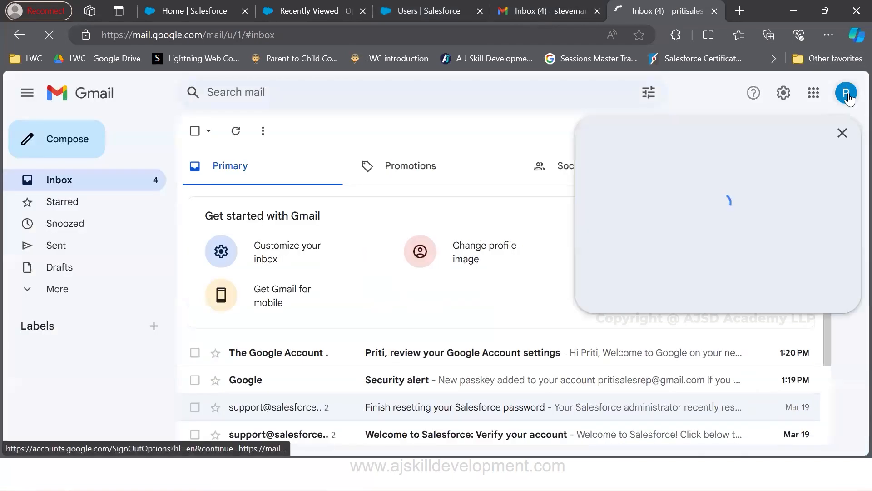
left_click_drag(654, 135, 774, 122)
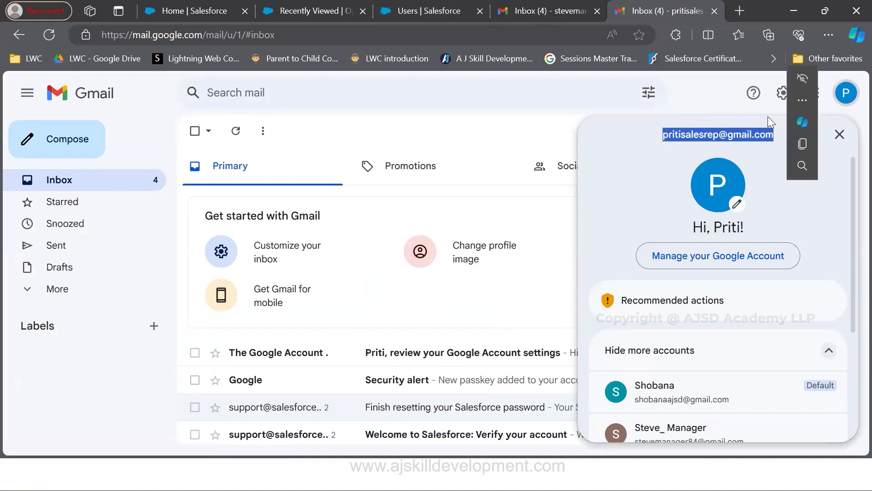
left_click(560, 11)
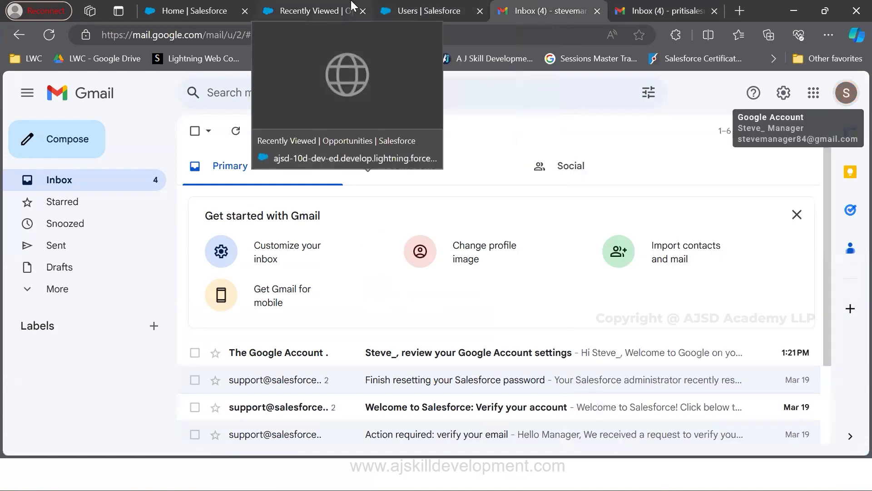
left_click(422, 11)
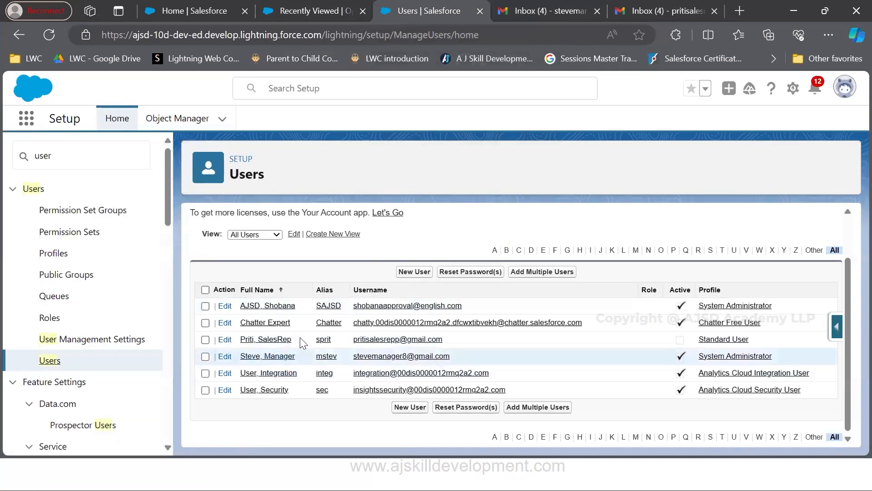
key("alt+Tab")
key("alt+Tab")
key("alt+Tab")
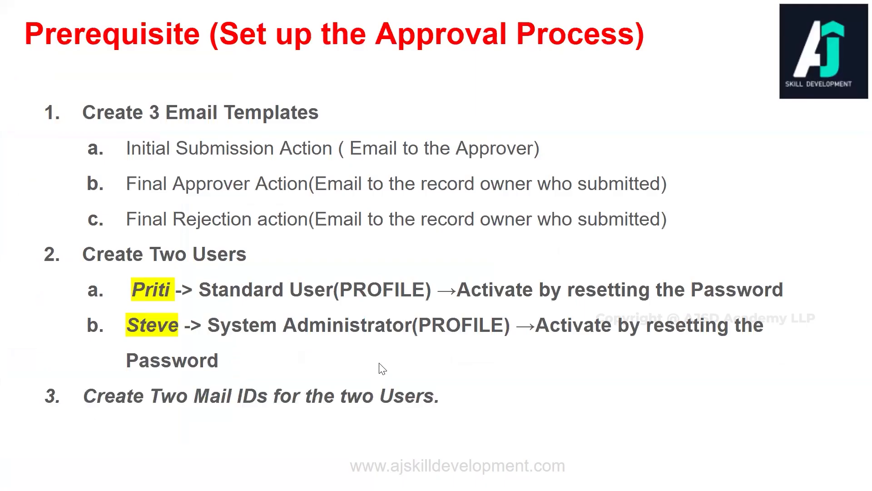
left_click(302, 354)
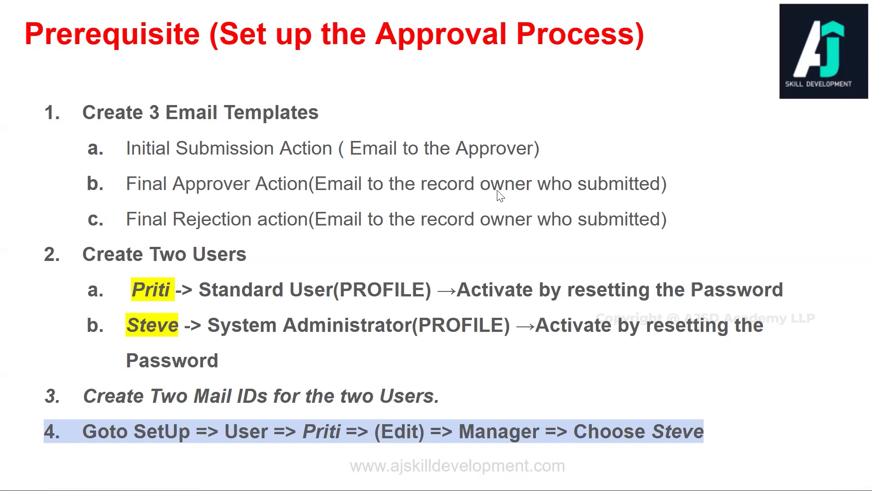
left_click_drag(106, 342, 135, 328)
- Return to the Salesforce Users list and open the sales rep's Standard User record for editing
key("alt+Tab")
key("alt+Tab")
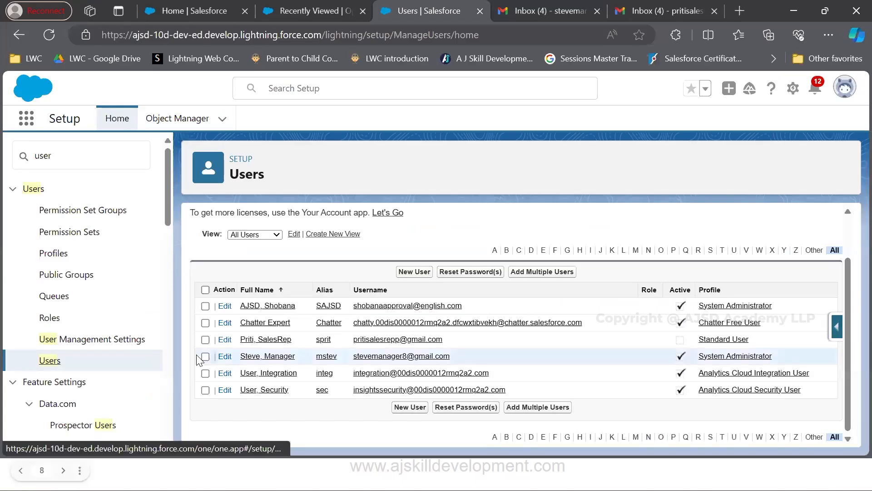
left_click(274, 341)
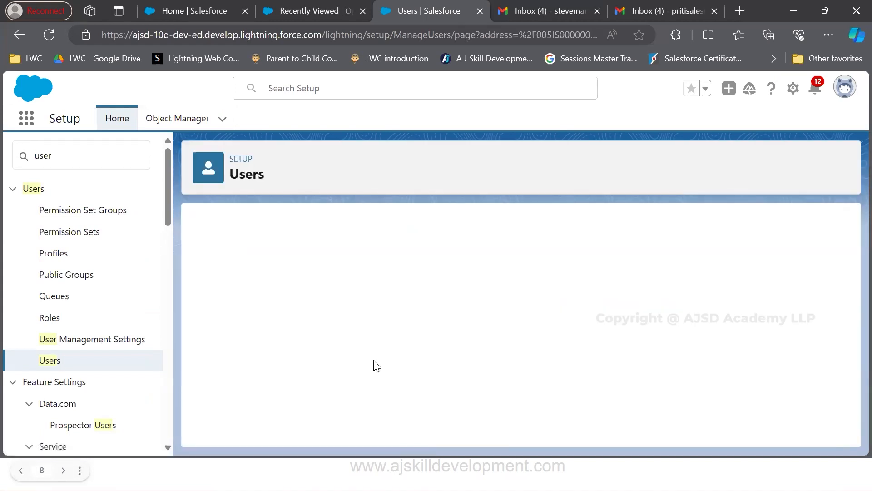
left_click(406, 296)
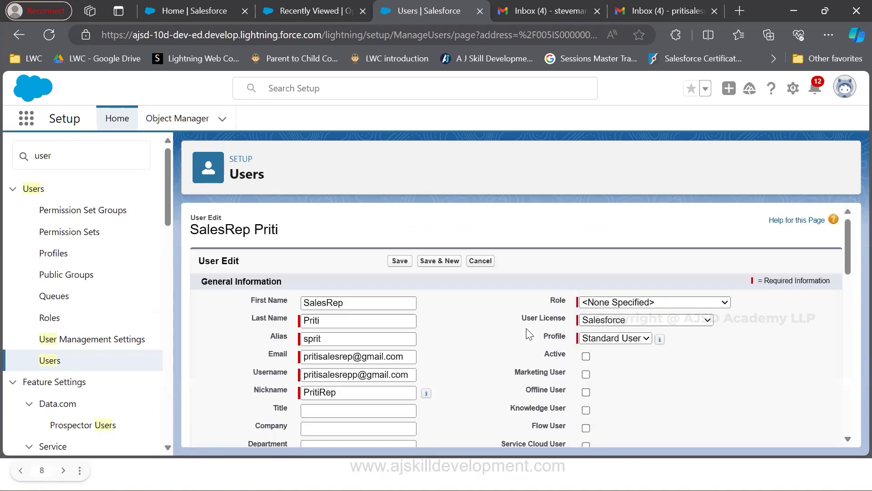
- Set the Manager field in the sales rep's Approver Settings to the manager user through the user lookup
scroll(528, 331, "down", 5)
scroll(527, 328, "down", 15)
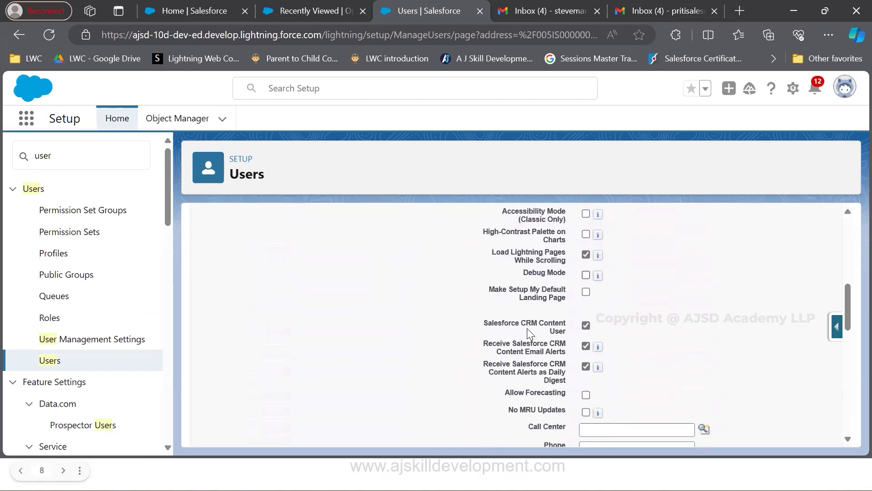
scroll(512, 332, "down", 3)
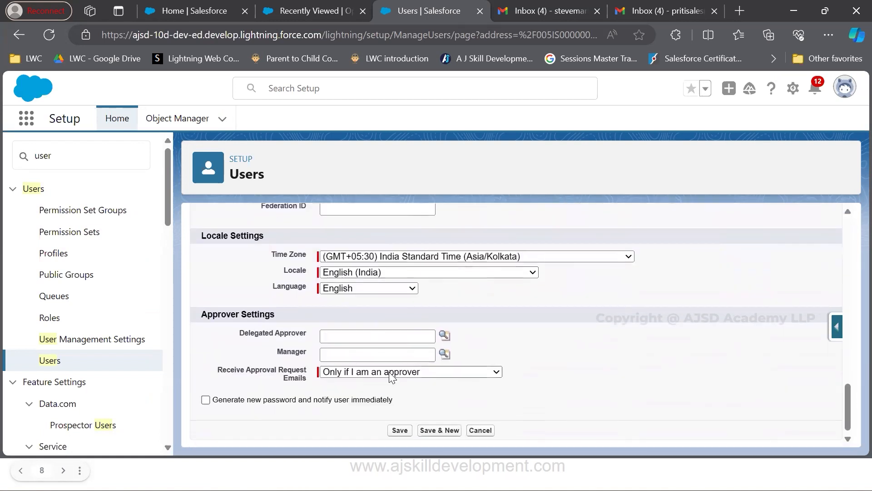
left_click_drag(202, 314, 333, 380)
left_click(529, 347)
double_click(275, 354)
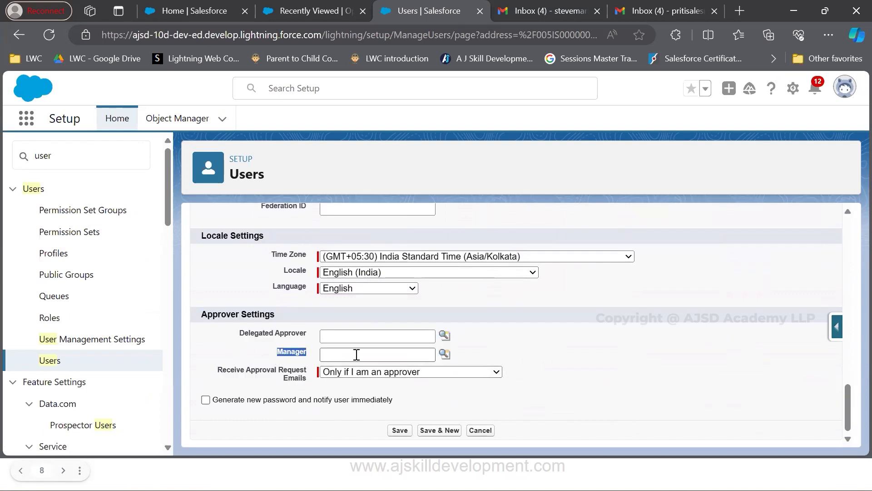
left_click(444, 355)
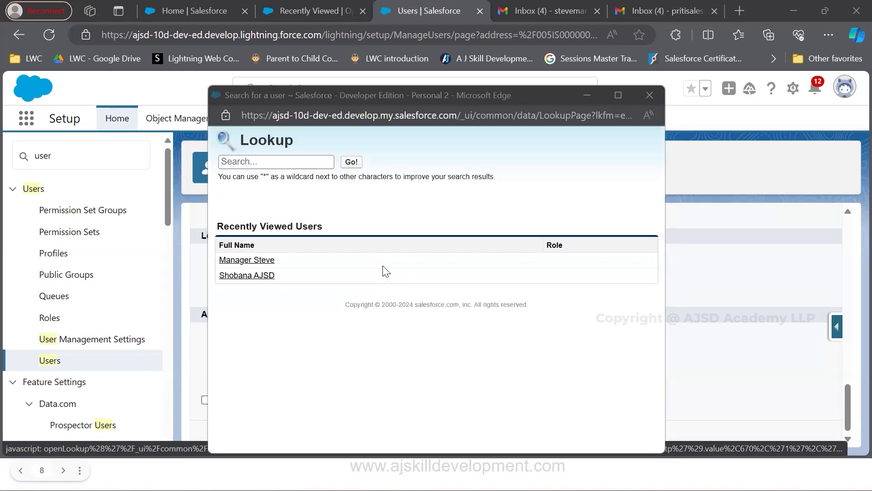
left_click(256, 259)
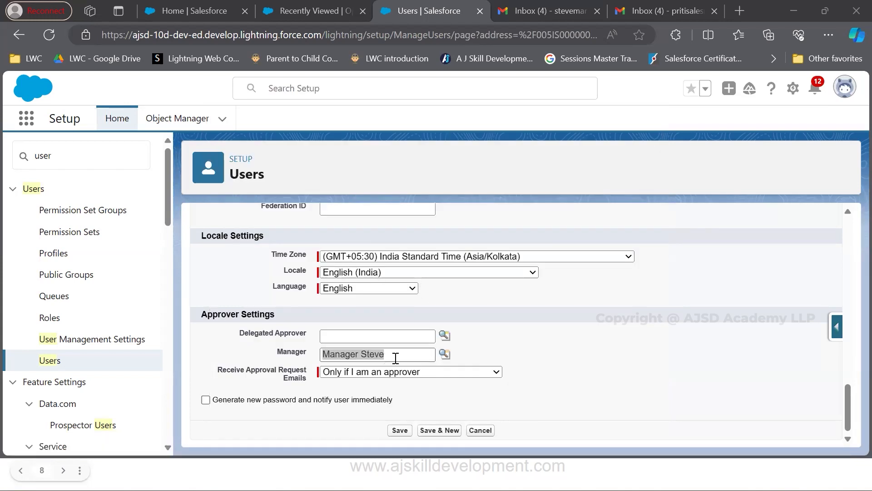
- Review the rest of the sales rep's user record and save it
left_click(393, 356)
scroll(328, 333, "up", 15)
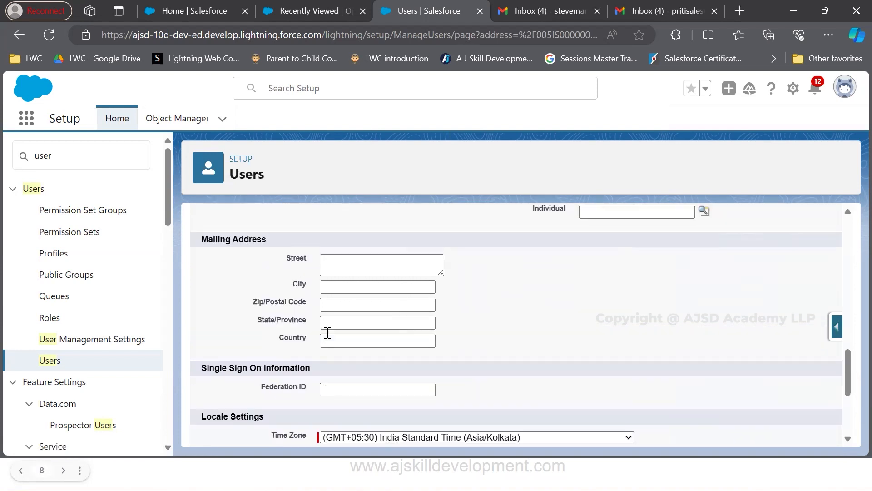
scroll(328, 333, "down", 10)
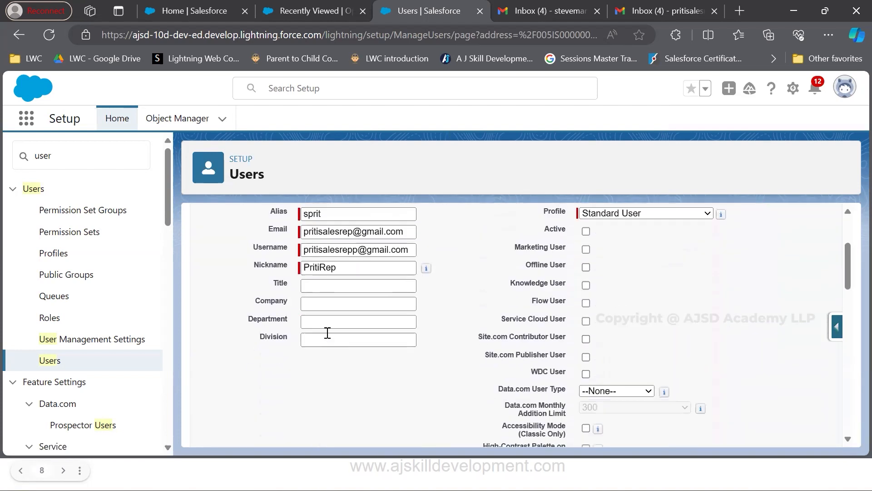
scroll(328, 334, "down", 5)
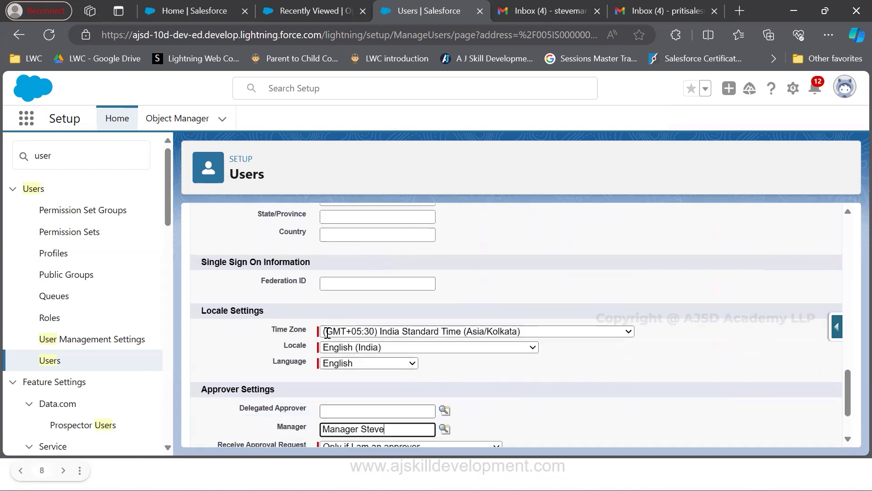
scroll(371, 325, "up", 1)
scroll(379, 324, "up", 15)
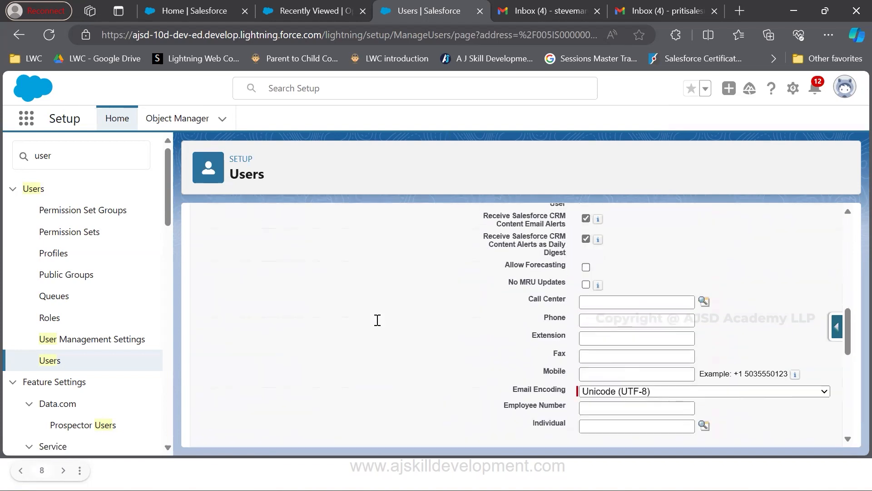
left_click(403, 263)
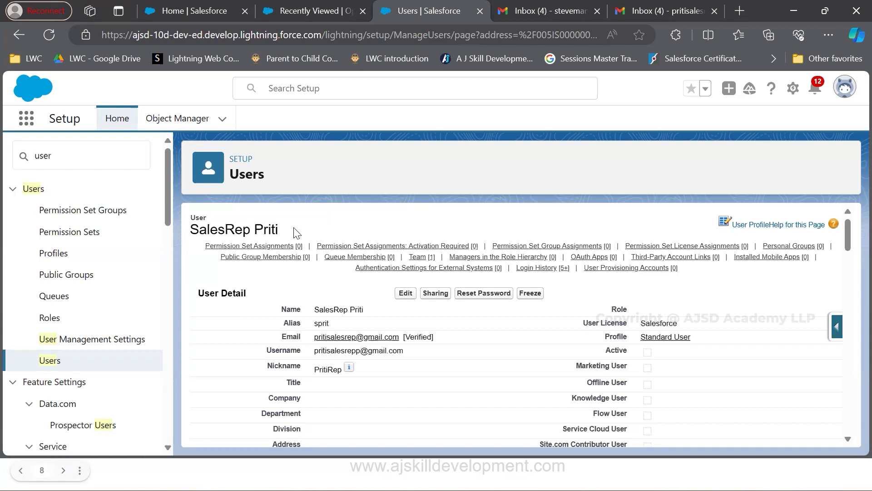
- Search the setup items for "login a" and open Login Access Policies
left_click(72, 153)
key("BackSpace")
key("BackSpace")
key("BackSpace")
key("BackSpace")
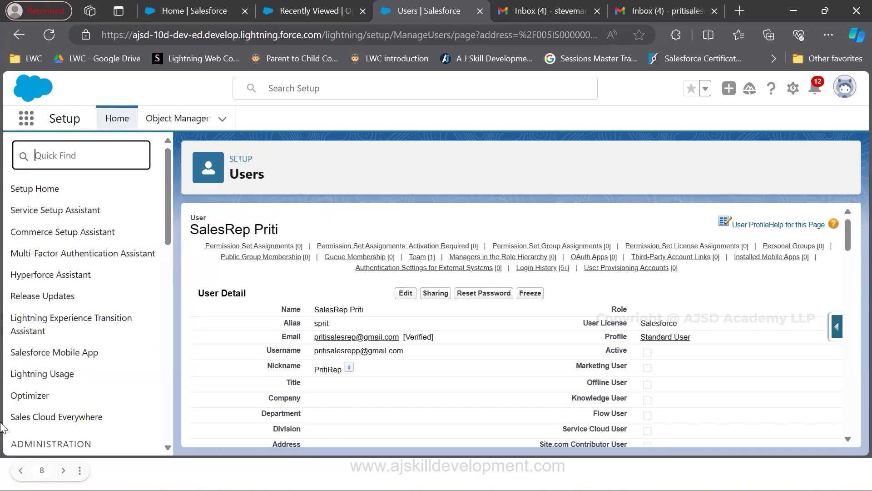
left_click(81, 166)
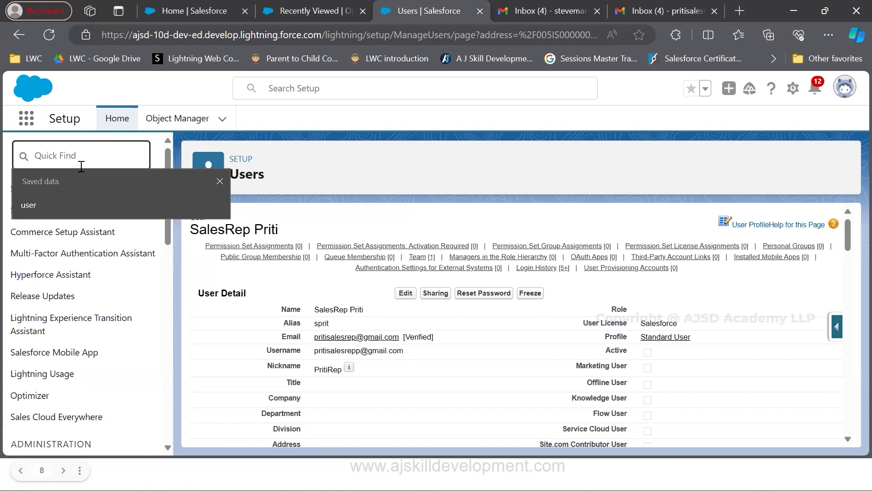
type("login a")
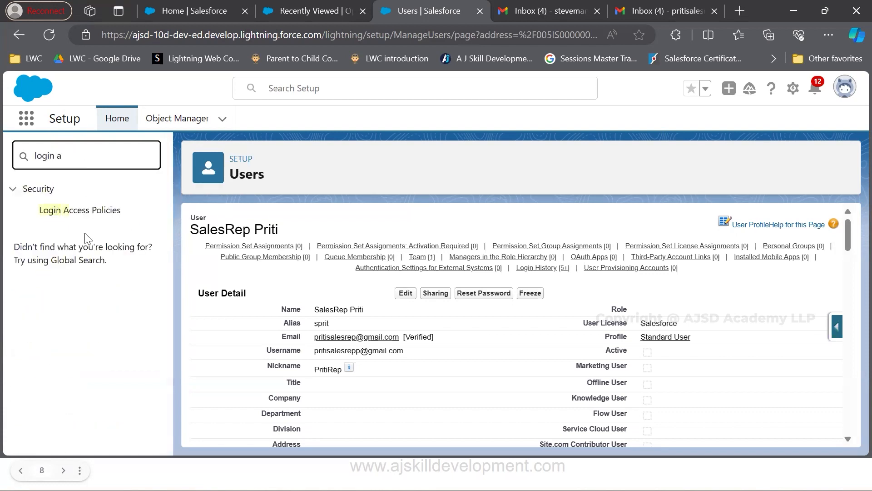
left_click(86, 213)
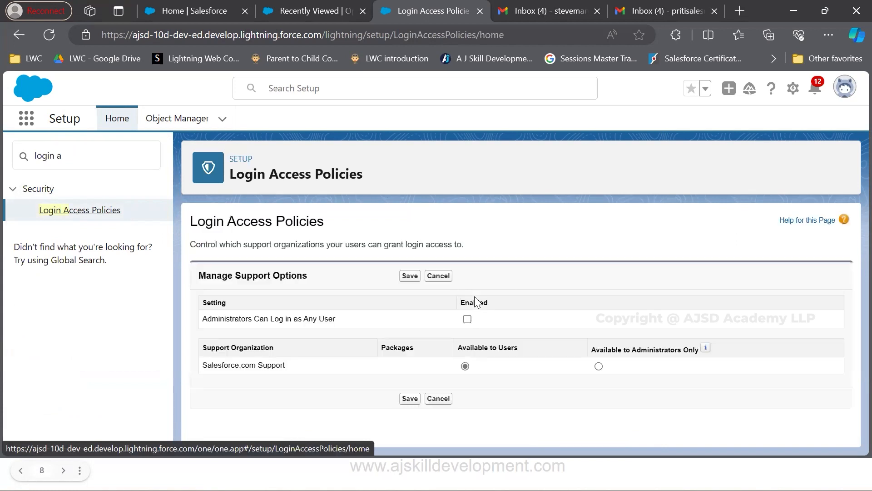
- Enable Administrators Can Log in as Any User and save the login access policies
left_click_drag(338, 315, 196, 320)
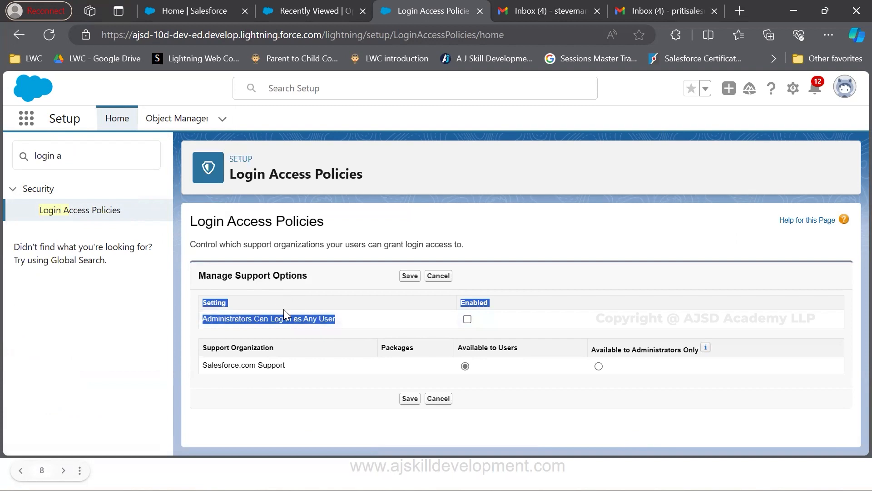
left_click(468, 319)
left_click(410, 276)
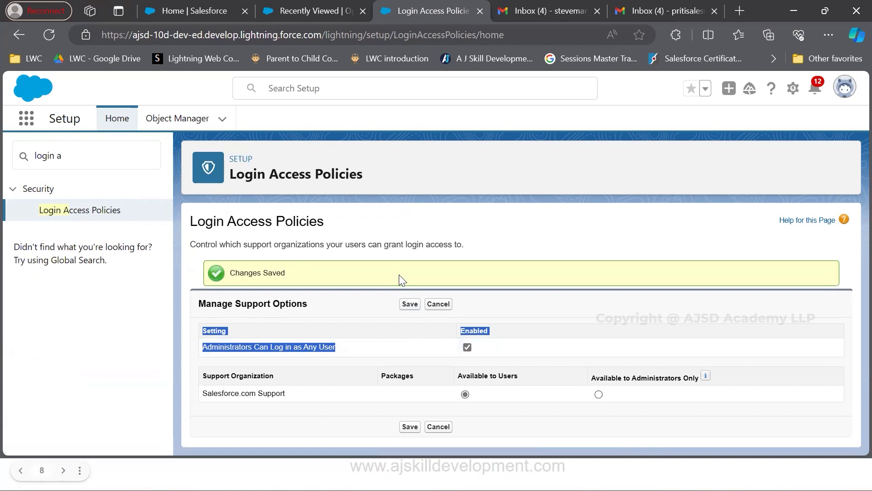
- Search the setup items for "user" and check the login options in the Users list
left_click(103, 157)
key("BackSpace")
key("BackSpace")
key("BackSpace")
key("BackSpace")
key("BackSpace")
key("BackSpace")
key("BackSpace")
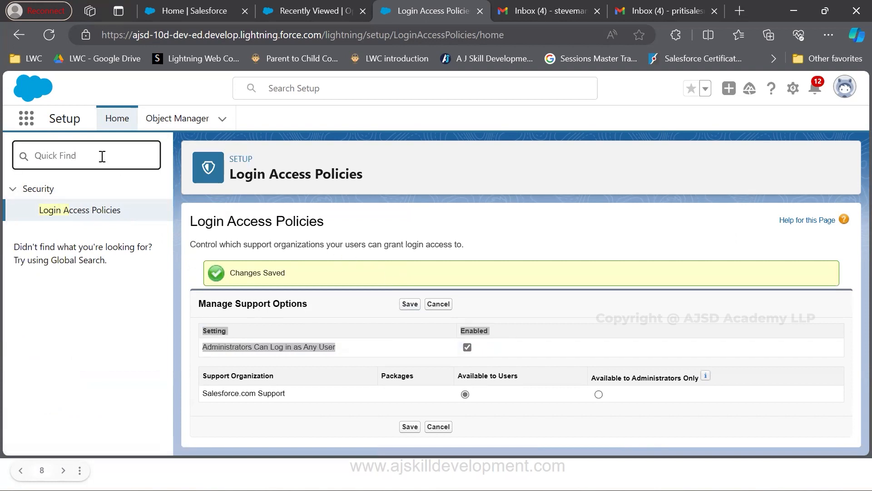
type("user")
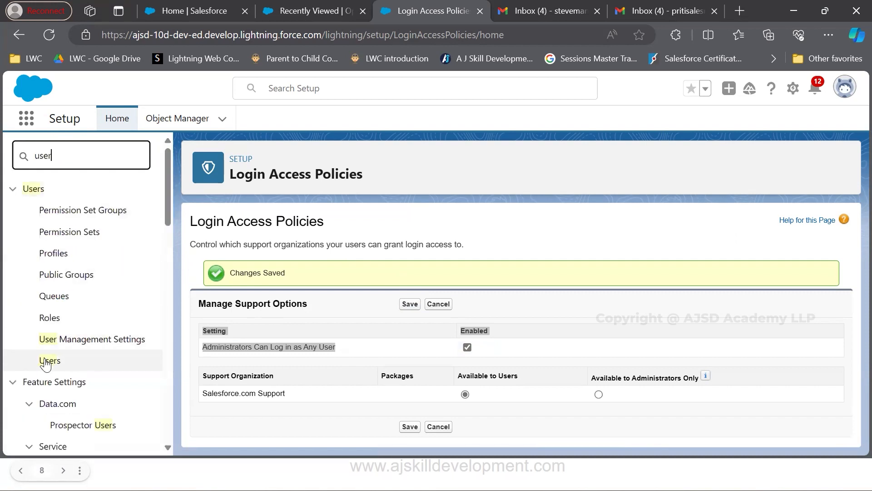
left_click(50, 361)
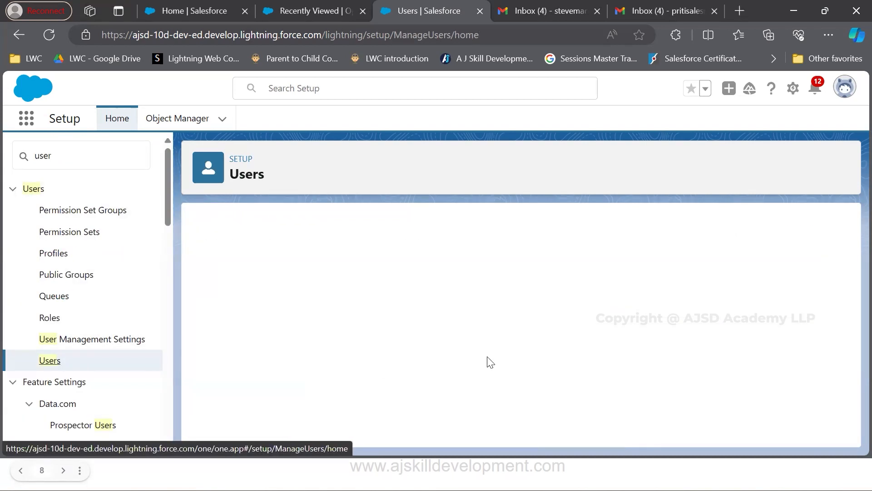
scroll(489, 361, "down", 2)
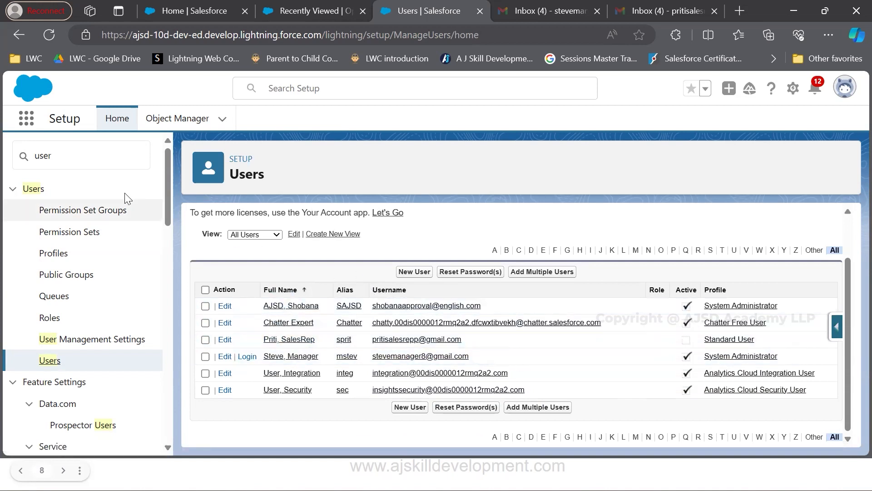
- Search the setup items for "session sett" and open Session Settings
left_click(55, 157)
key("BackSpace")
key("BackSpace")
key("BackSpace")
key("BackSpace")
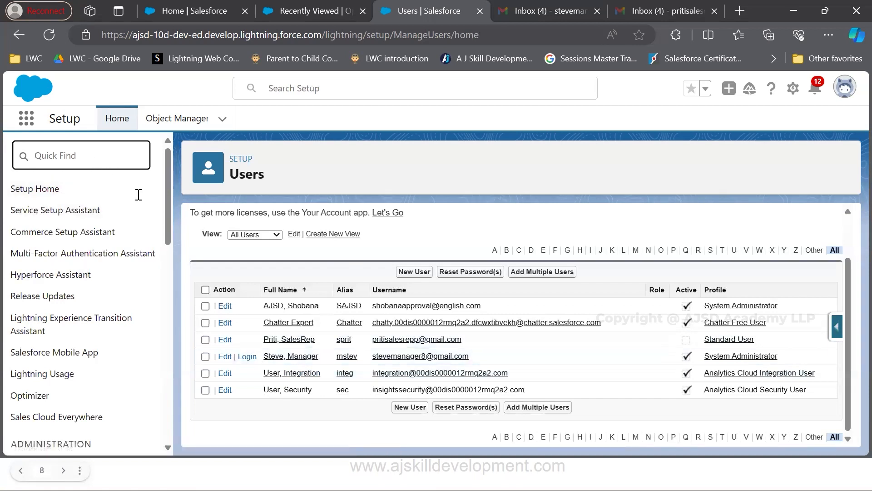
type("ses")
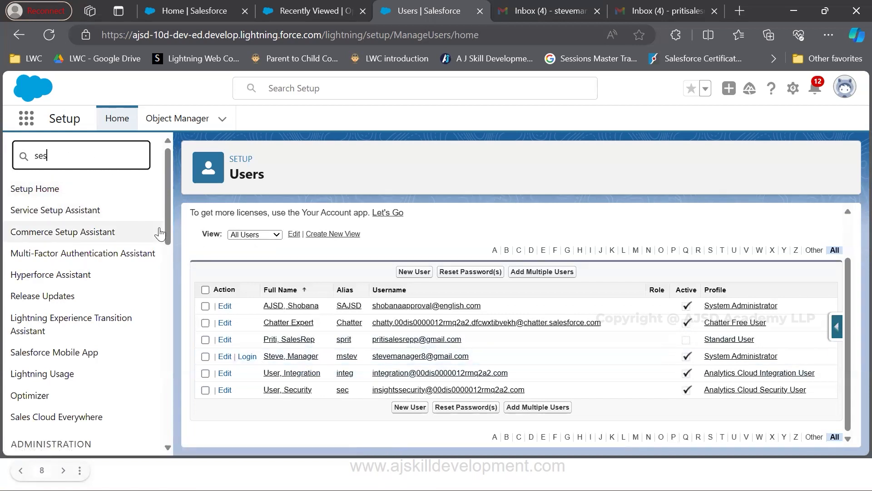
type("sion sett")
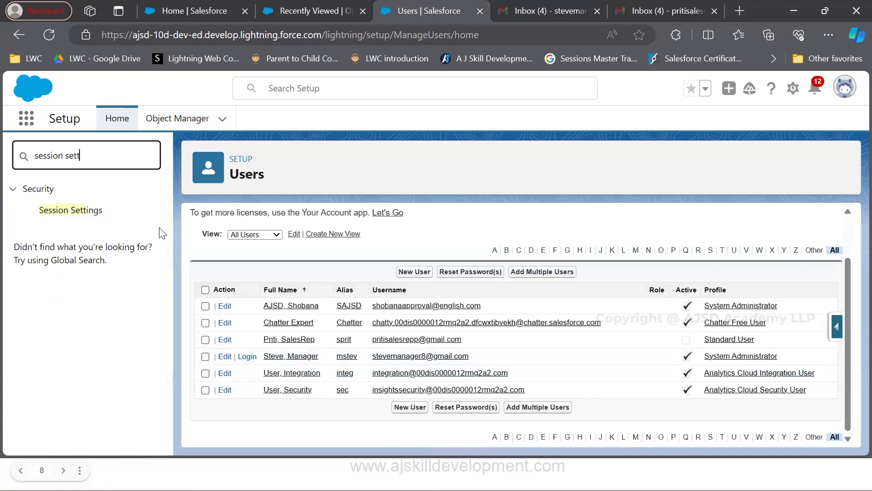
left_click(68, 211)
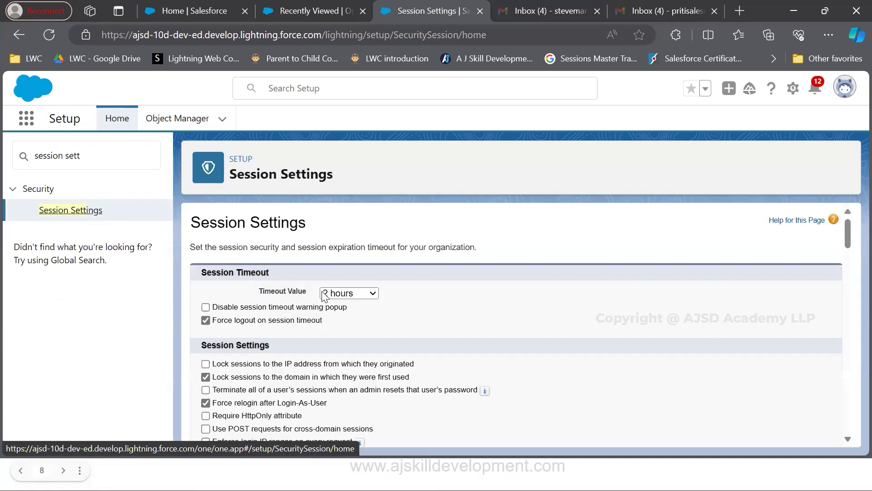
- Disable Force relogin after Login-As-User in the session settings and go to the end of the page
scroll(325, 296, "down", 15)
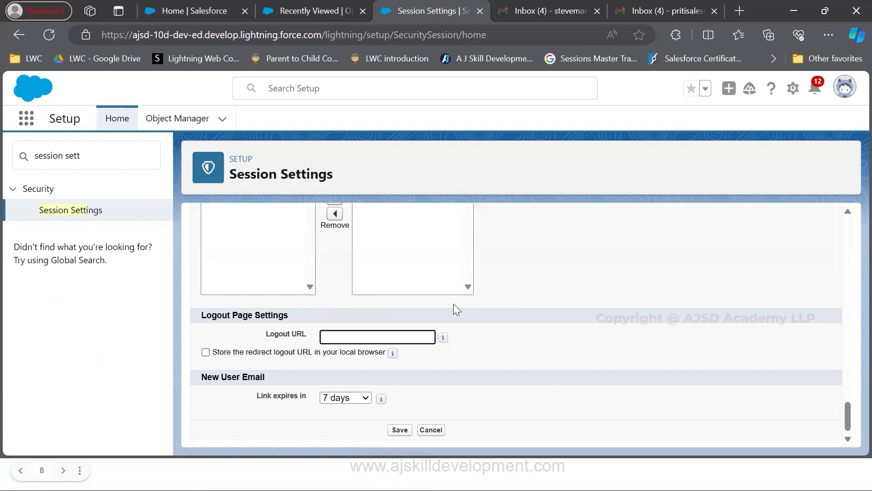
scroll(455, 304, "up", 5)
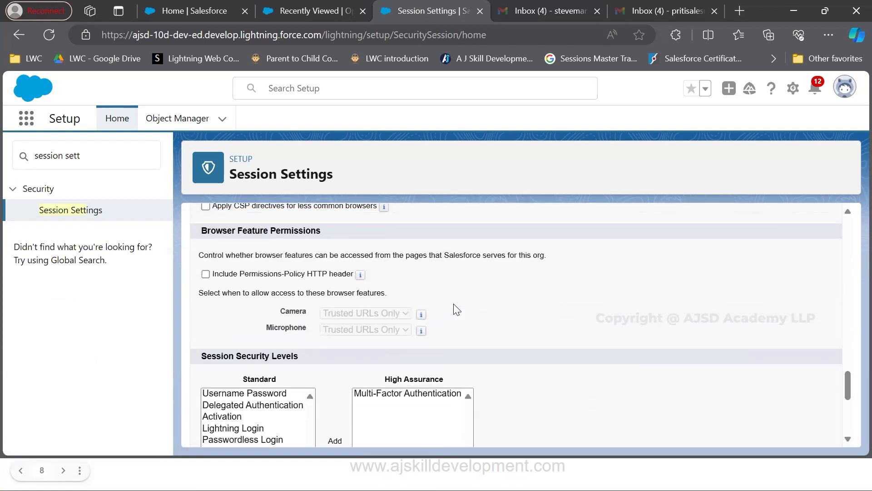
scroll(454, 304, "up", 8)
scroll(453, 303, "up", 10)
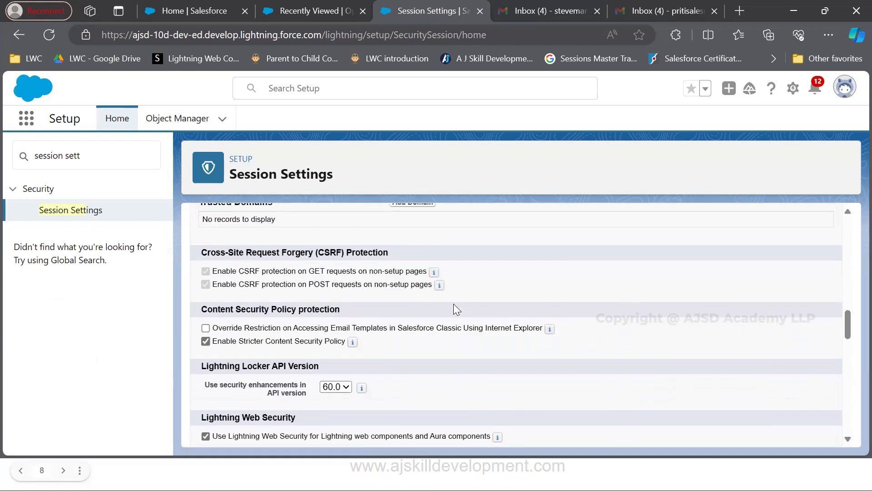
scroll(454, 304, "up", 10)
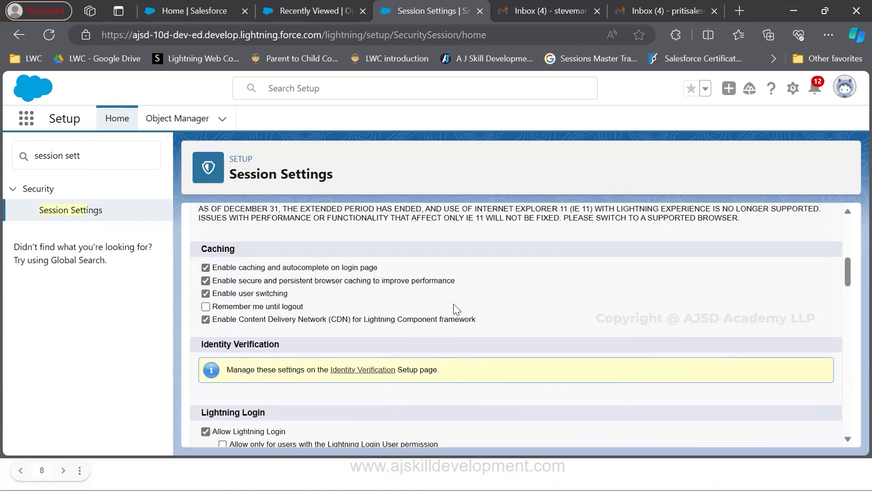
scroll(345, 320, "down", 1)
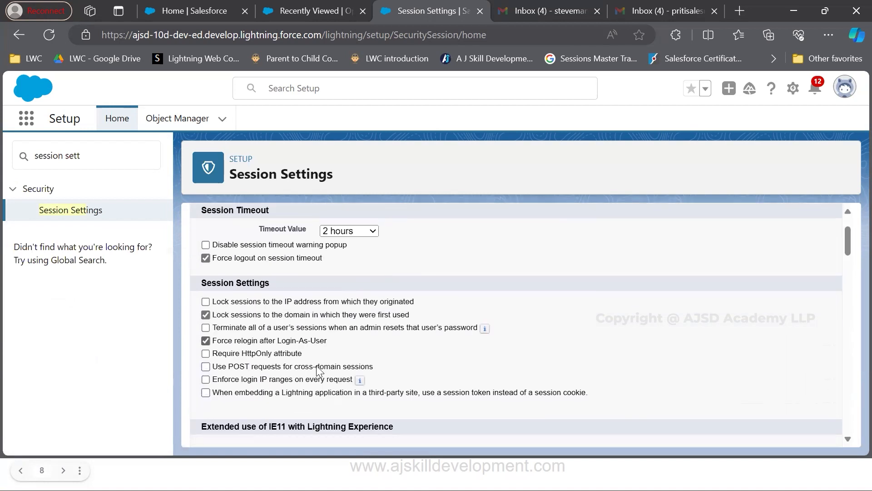
left_click_drag(212, 340, 322, 343)
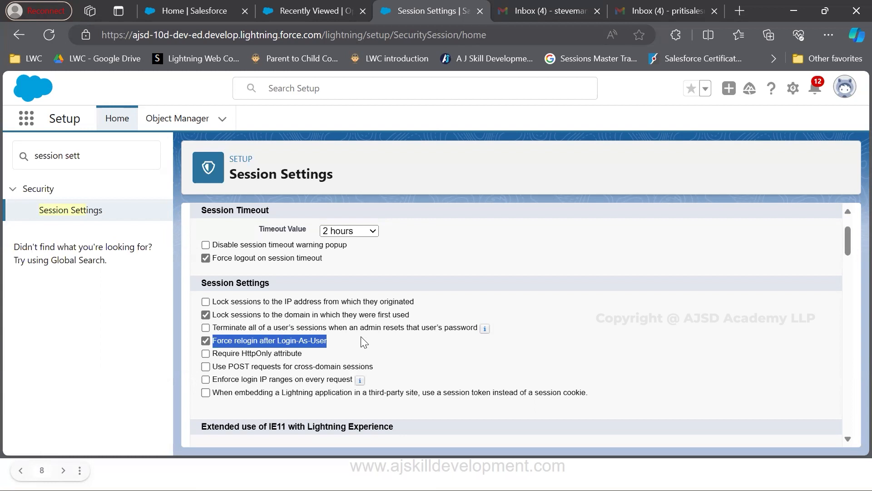
left_click(205, 341)
scroll(405, 366, "down", 10)
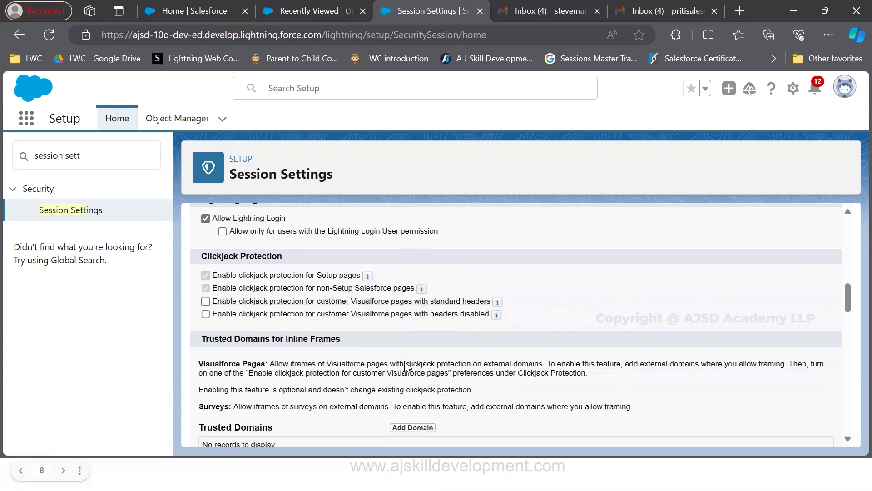
scroll(406, 366, "down", 10)
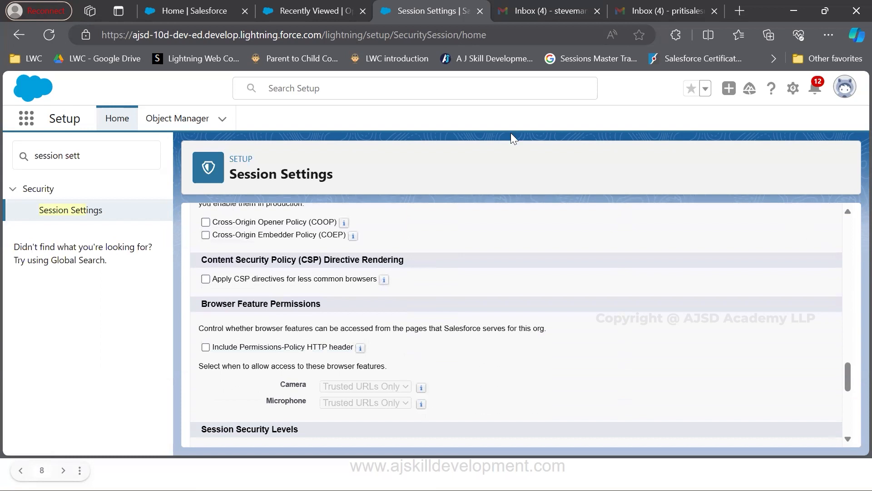
scroll(311, 404, "down", 6)
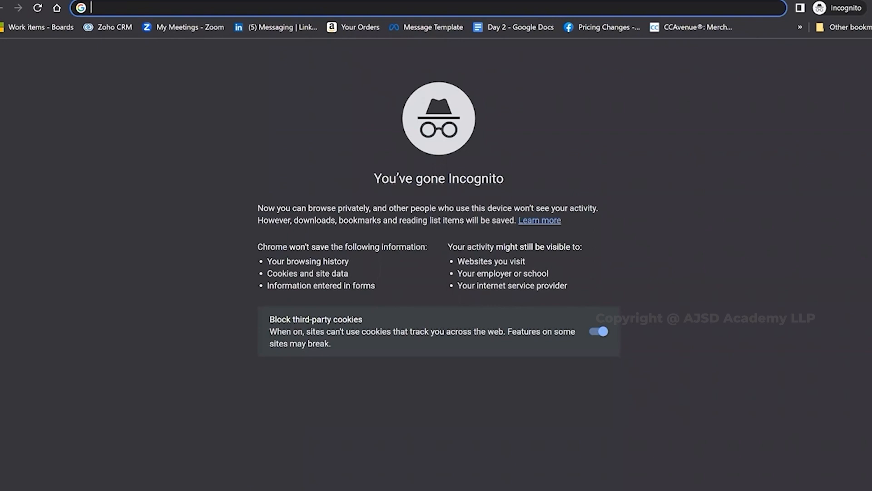
- Switch to the Chrome Incognito window, open ajskilldevelopment.com and look through its home page
type("aj")
key("Return")
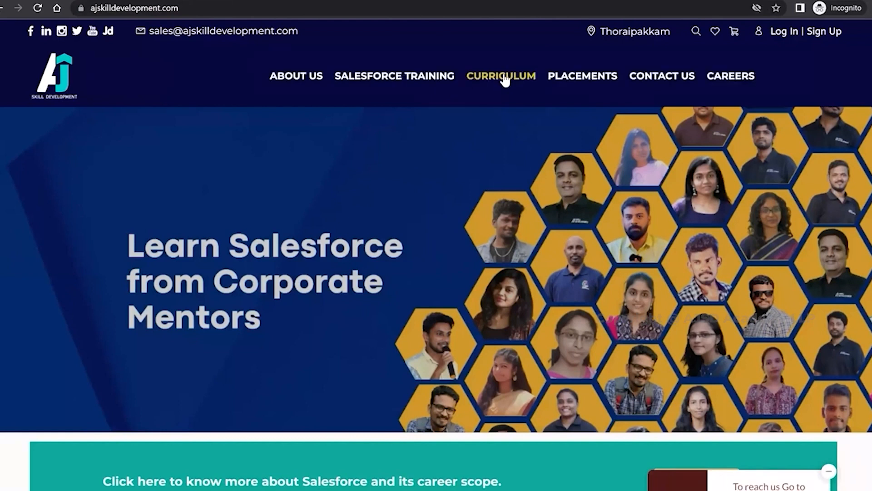
scroll(504, 78, "down", 8)
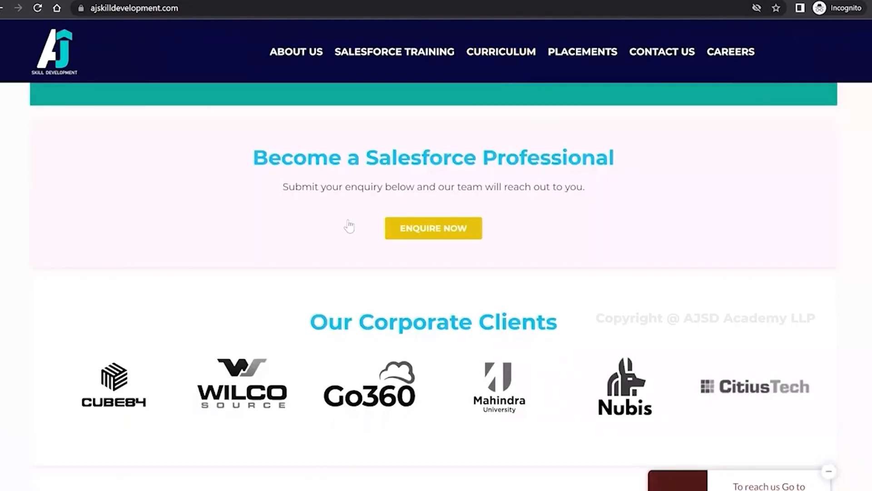
- Look through the corporate clients, curriculum list and remaining sections of the home page
scroll(349, 226, "down", 5)
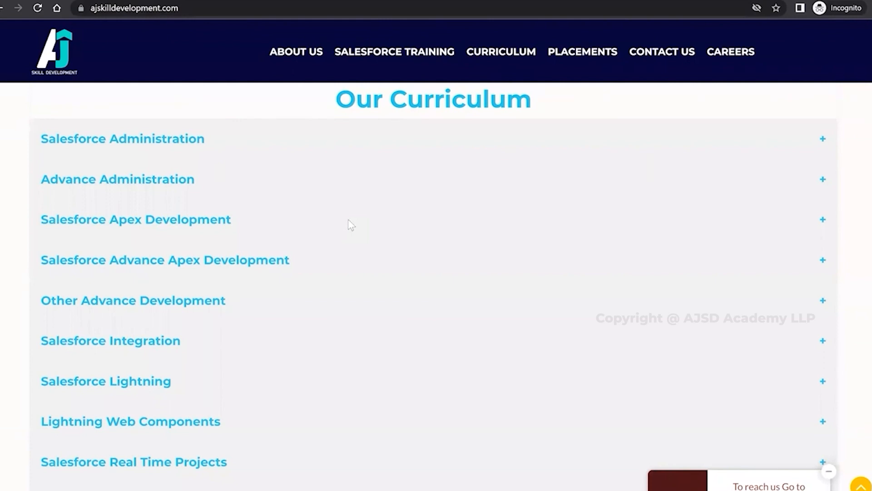
scroll(350, 225, "down", 4)
scroll(348, 224, "up", 10)
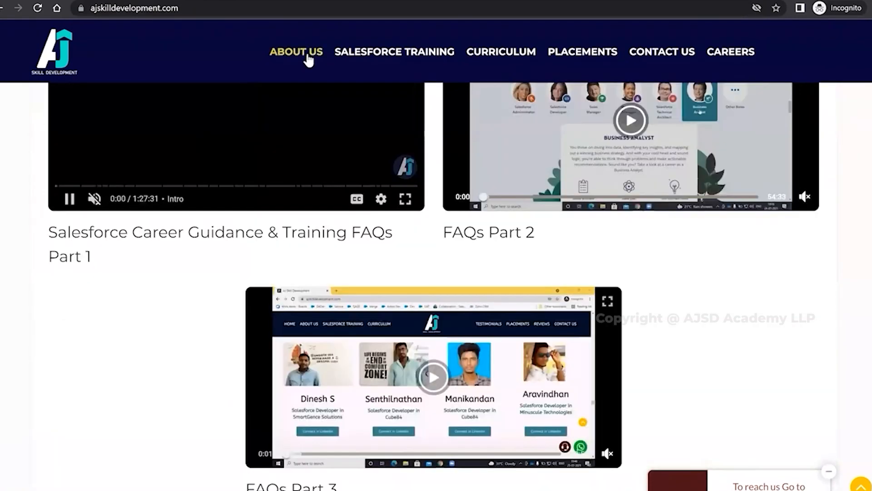
- Open the About Us page and read the company introduction and The Begining section
left_click(306, 54)
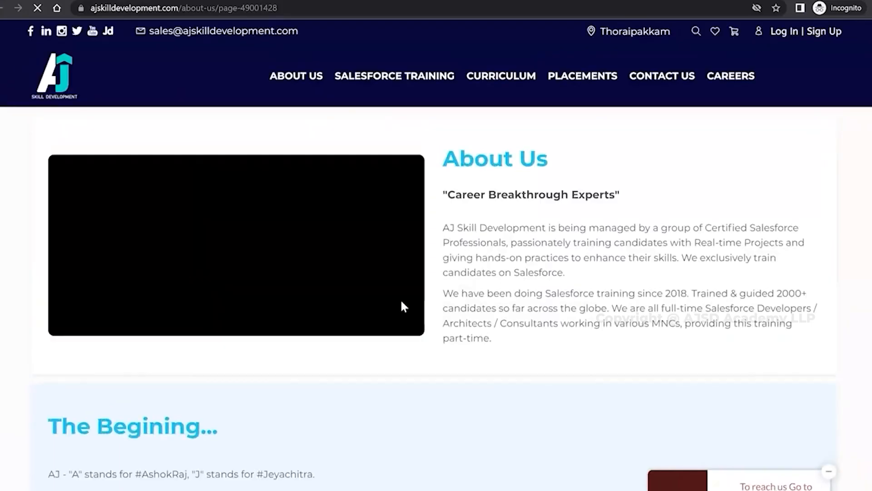
scroll(401, 301, "down", 2)
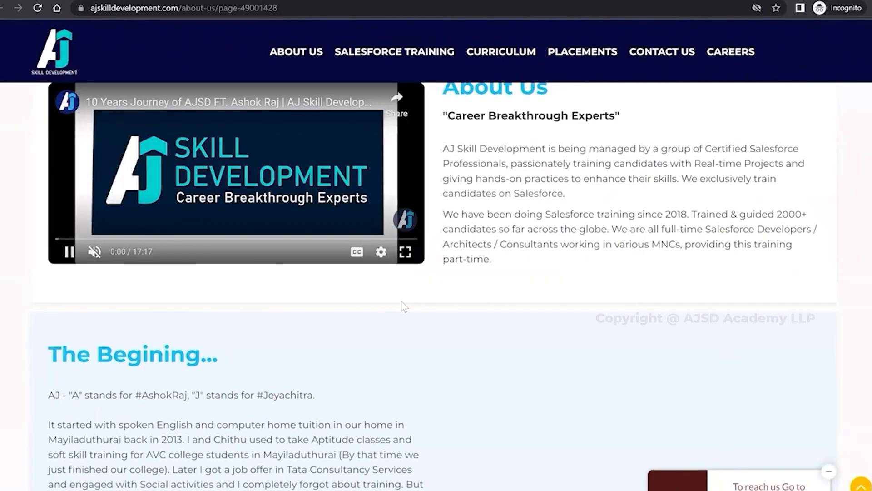
scroll(402, 301, "down", 1)
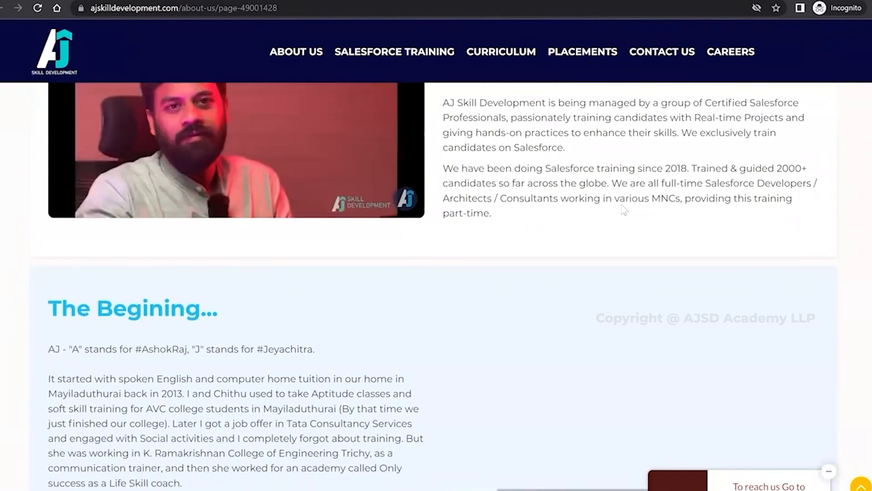
scroll(623, 182, "down", 3)
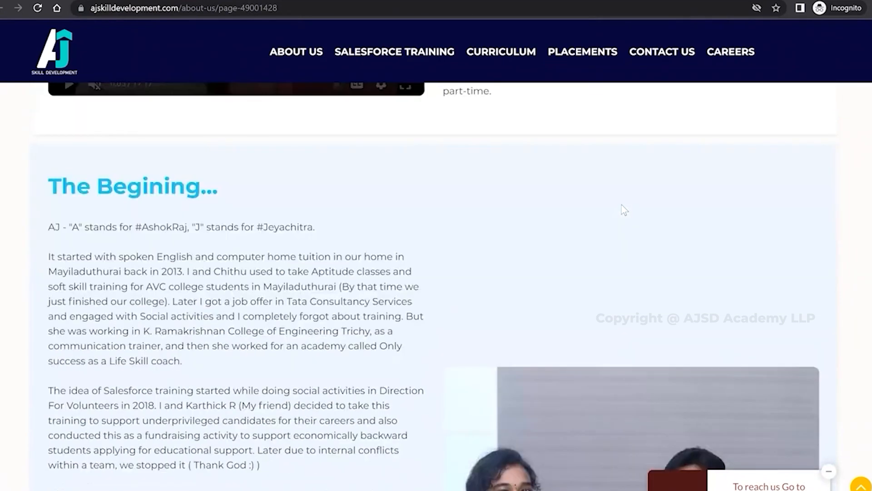
scroll(620, 140, "up", 5)
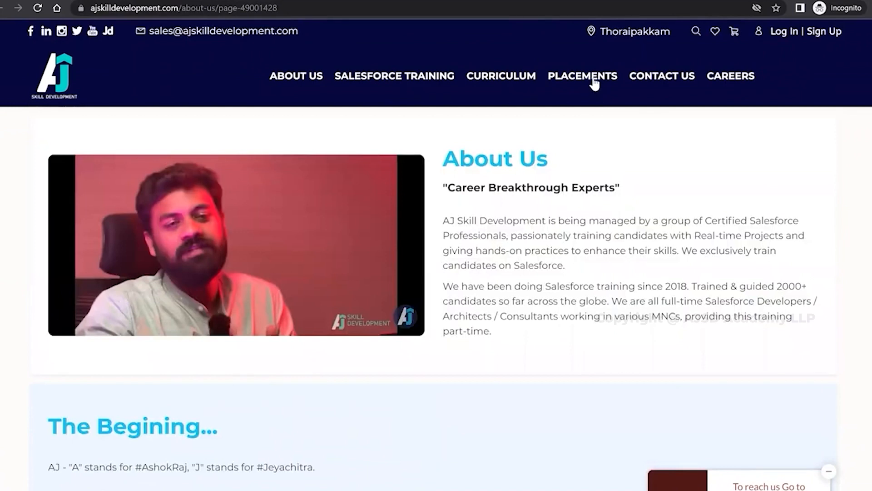
- View the Career Gap alumni under Placements and open the LinkedIn link of the Salesforce Admin in Genpact
left_click(593, 79)
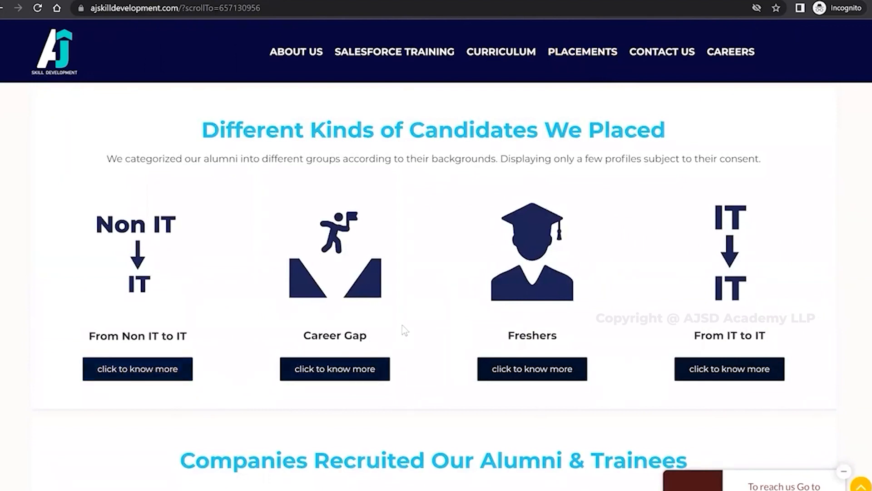
left_click(350, 368)
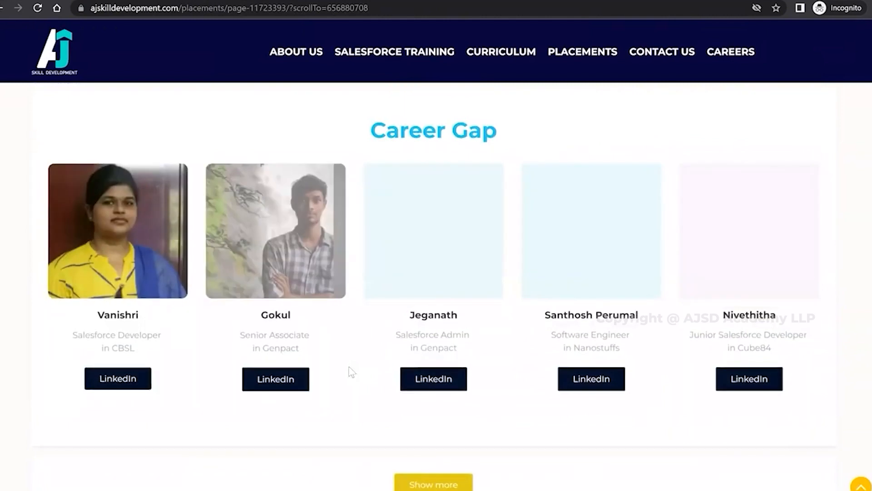
scroll(349, 367, "down", 1)
scroll(427, 277, "down", 1)
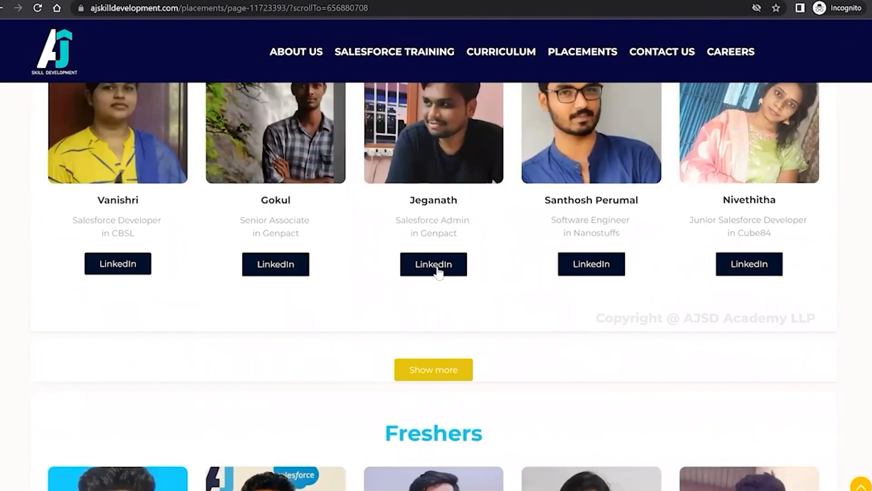
left_click(437, 268)
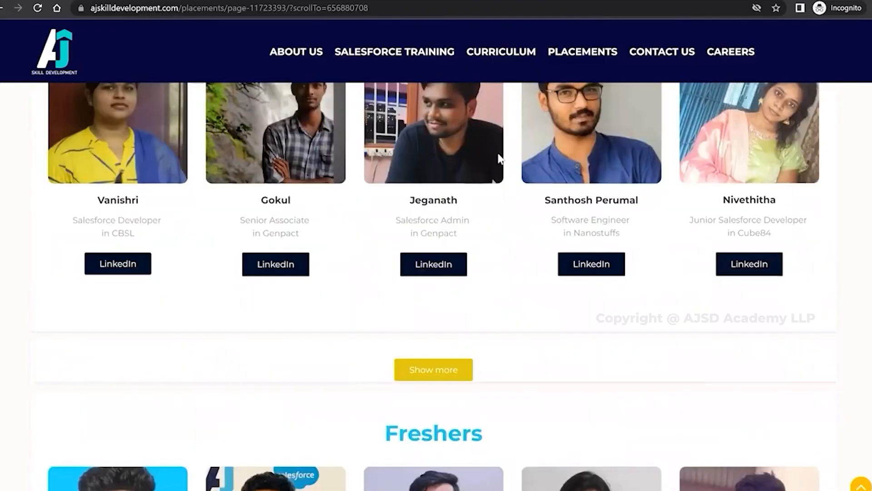
scroll(499, 160, "down", 3)
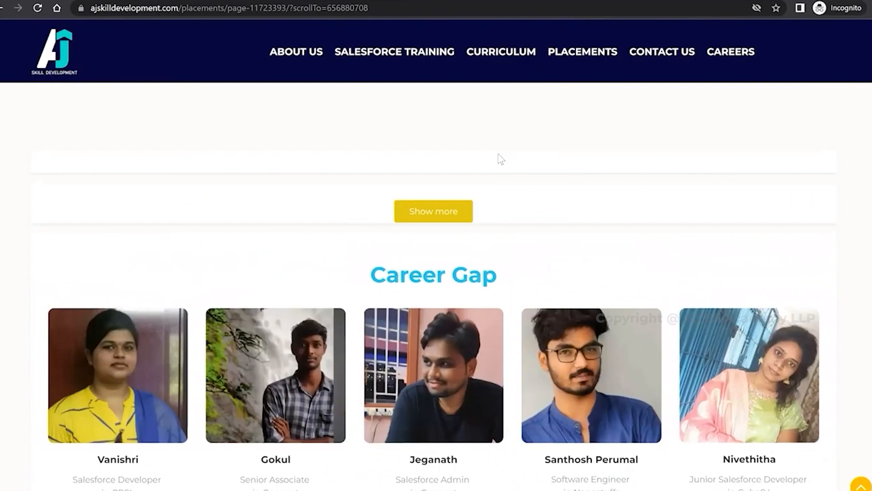
scroll(649, 73, "up", 5)
- Open the Contact Us enquiry form and review its fields from the full name to the captcha
left_click(672, 77)
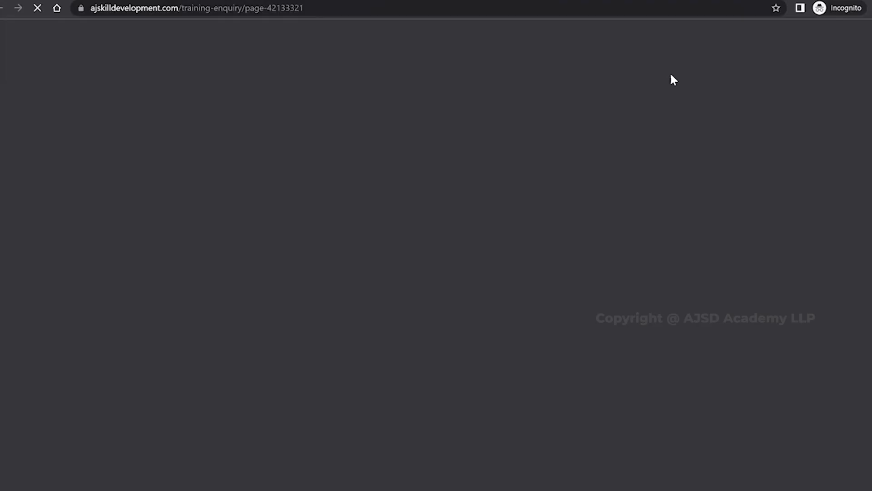
scroll(419, 311, "down", 10)
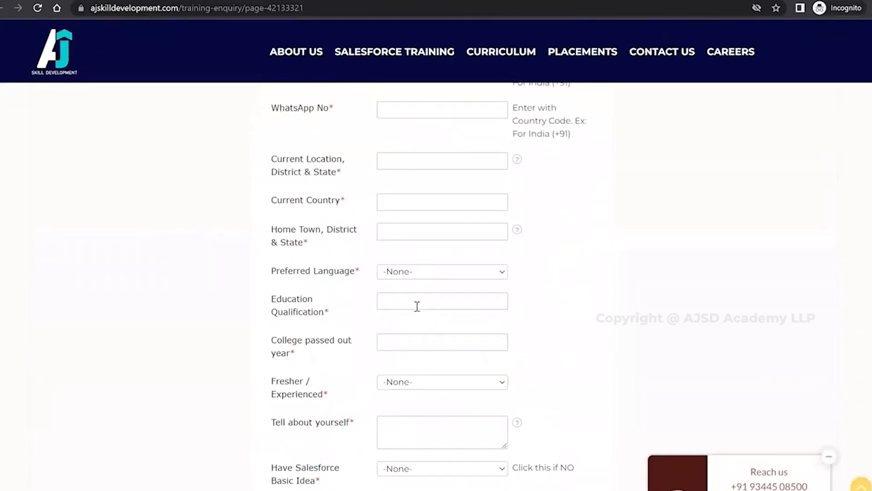
scroll(418, 311, "down", 4)
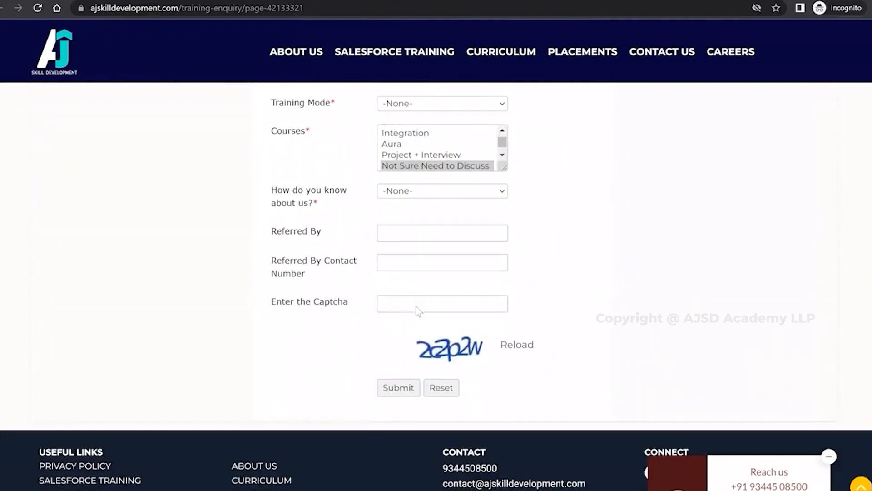
scroll(419, 312, "up", 10)
scroll(417, 306, "up", 3)
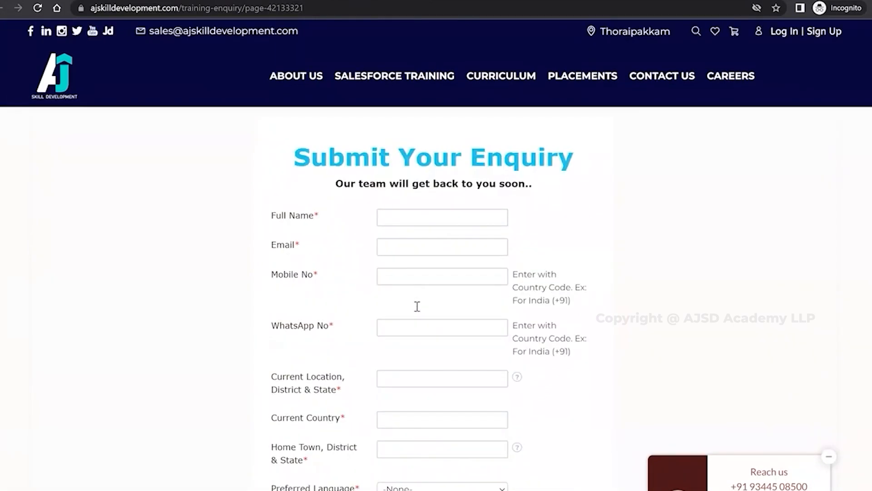